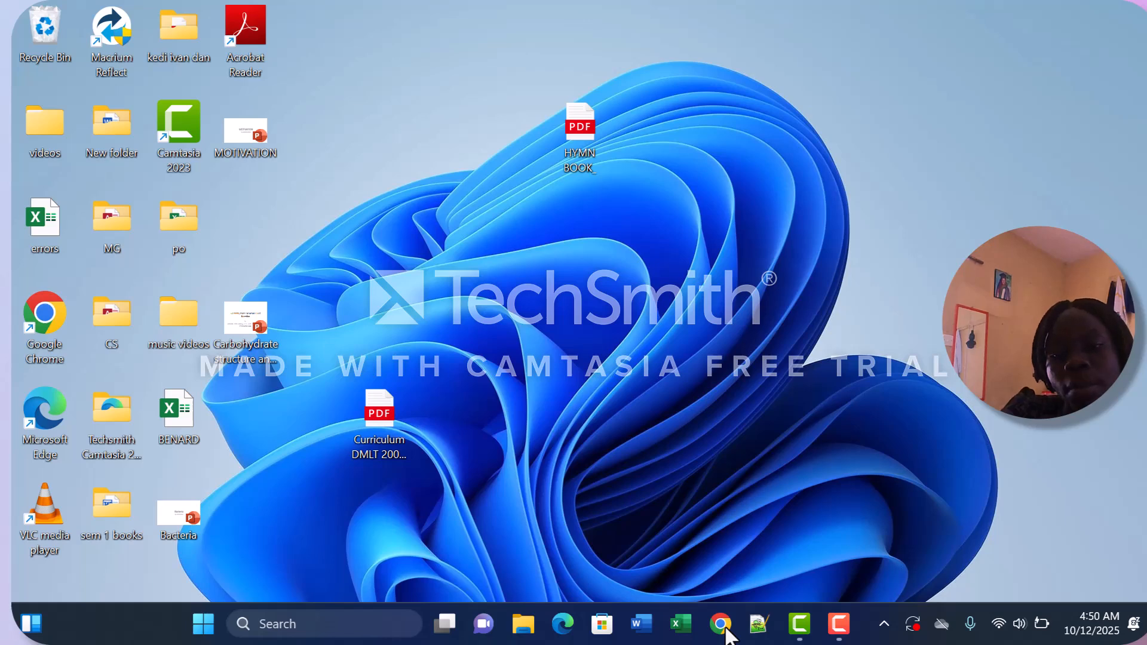
Open Google Chrome and search the web for google forms.
left_click(726, 629)
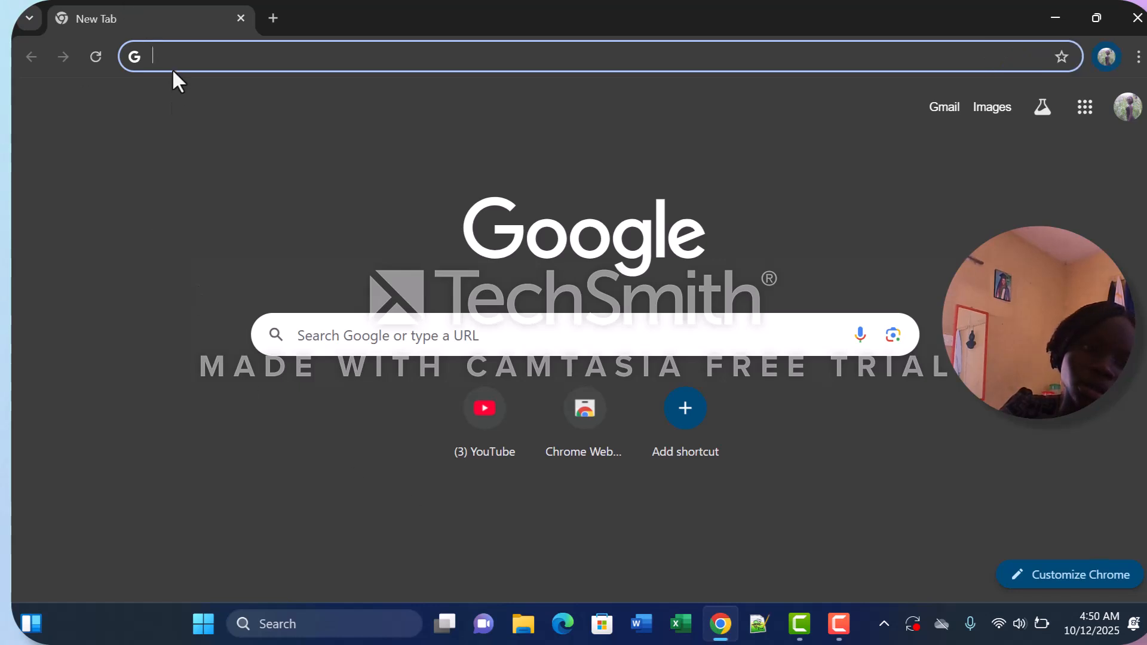
left_click(171, 59)
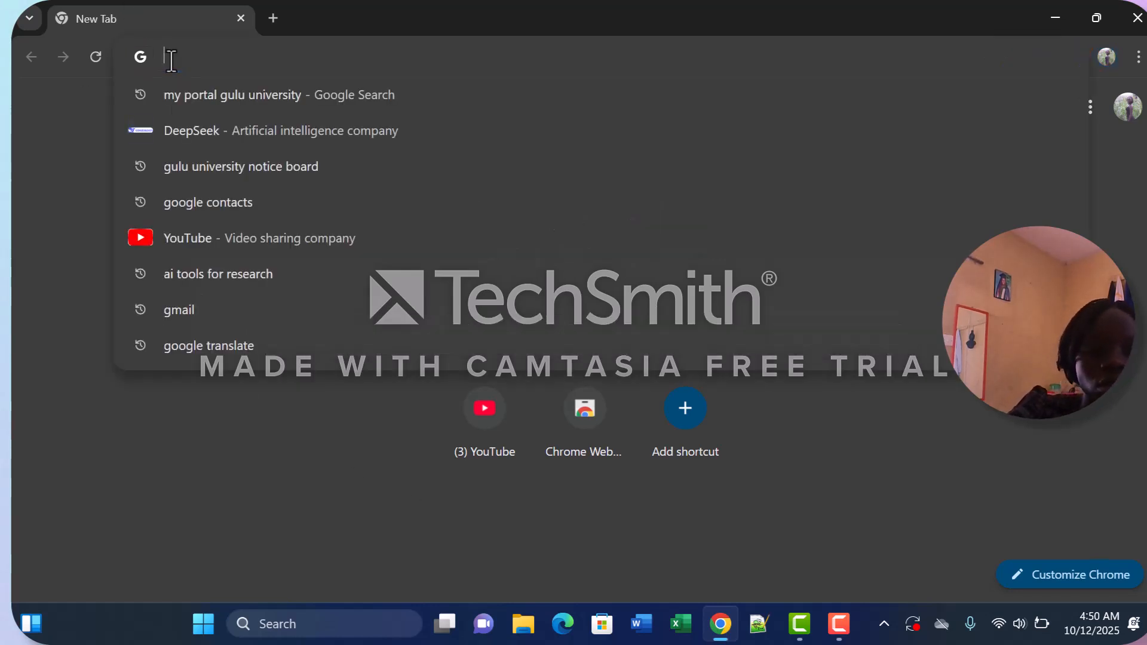
type("gOOG")
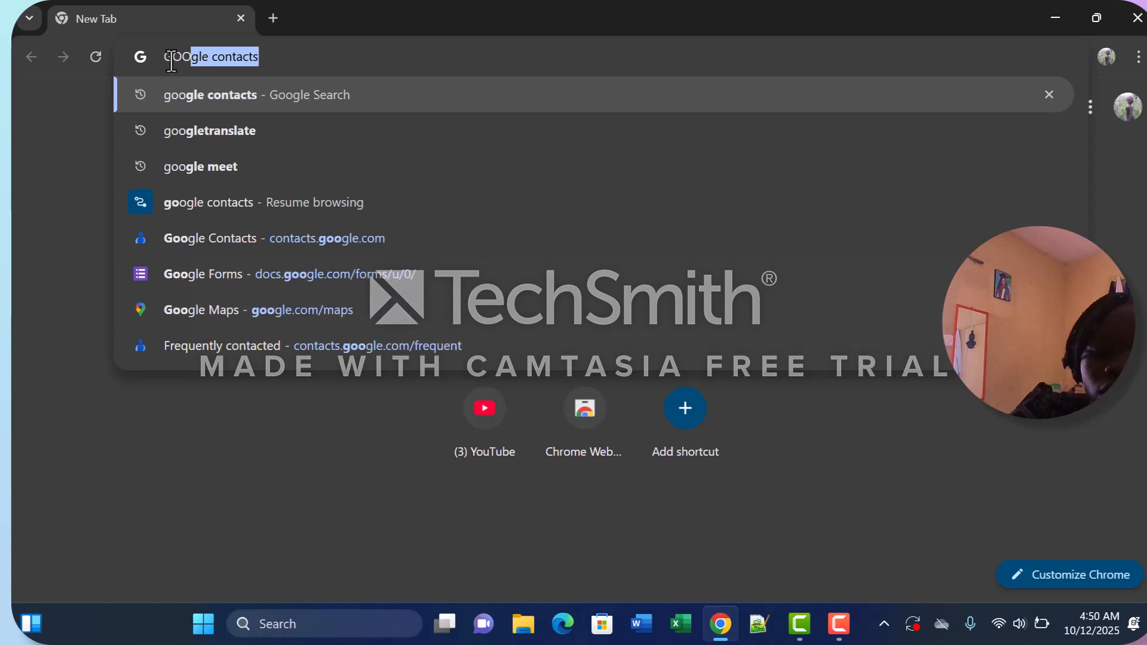
type("LE")
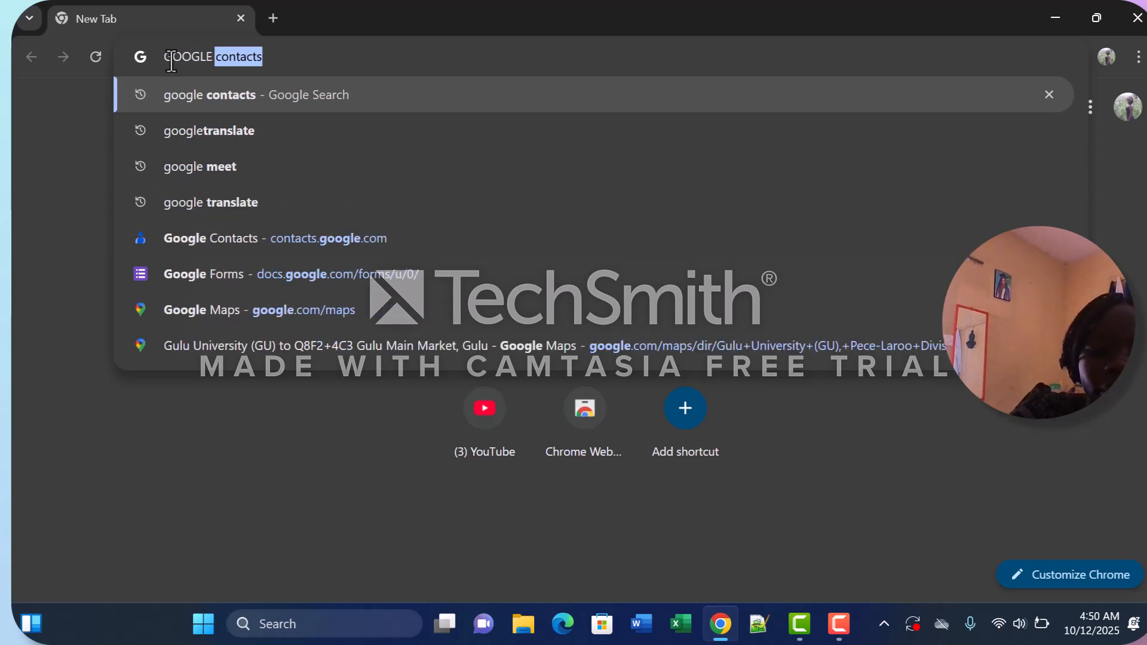
type(" FORM")
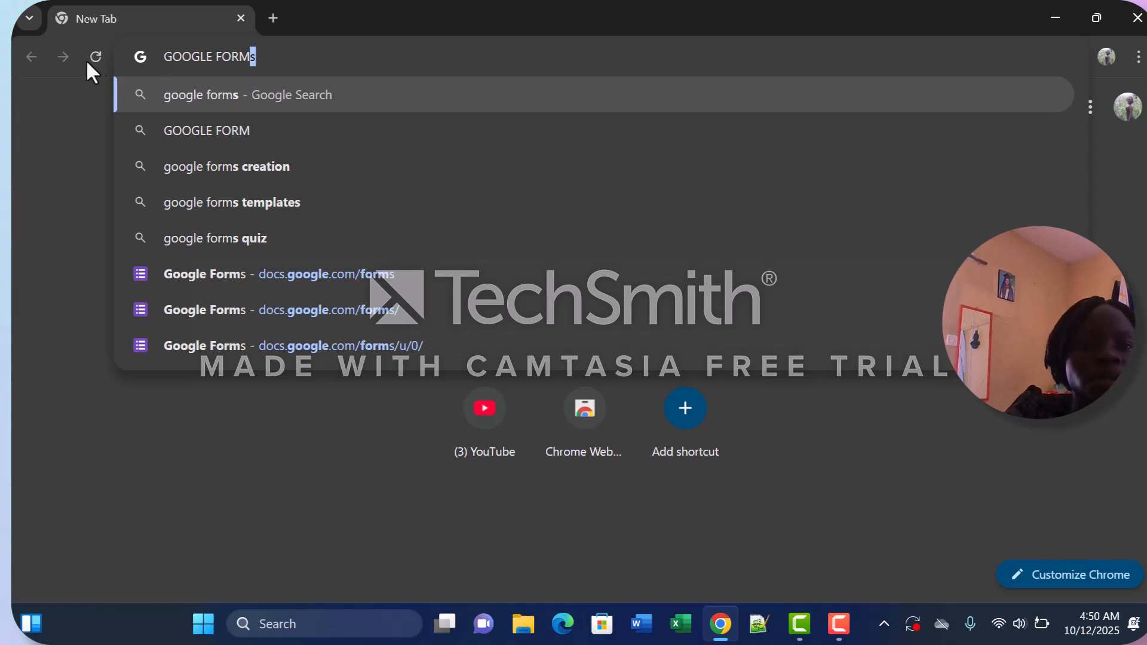
left_click(211, 102)
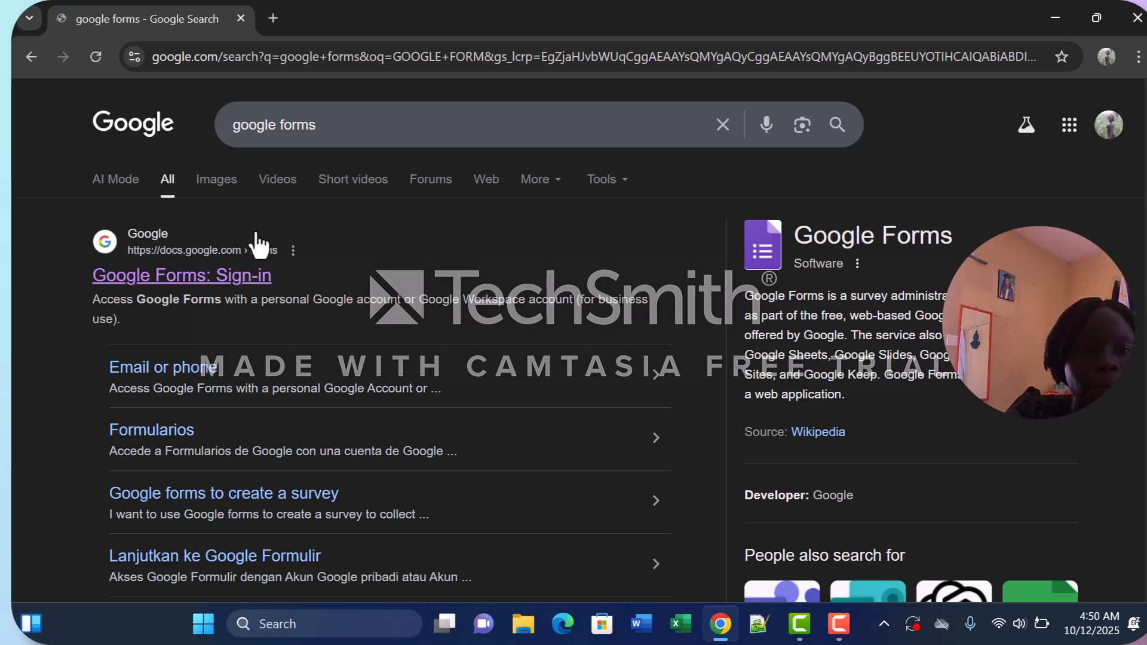
Open the Google Forms sign-in result and start a new blank form.
left_click(154, 262)
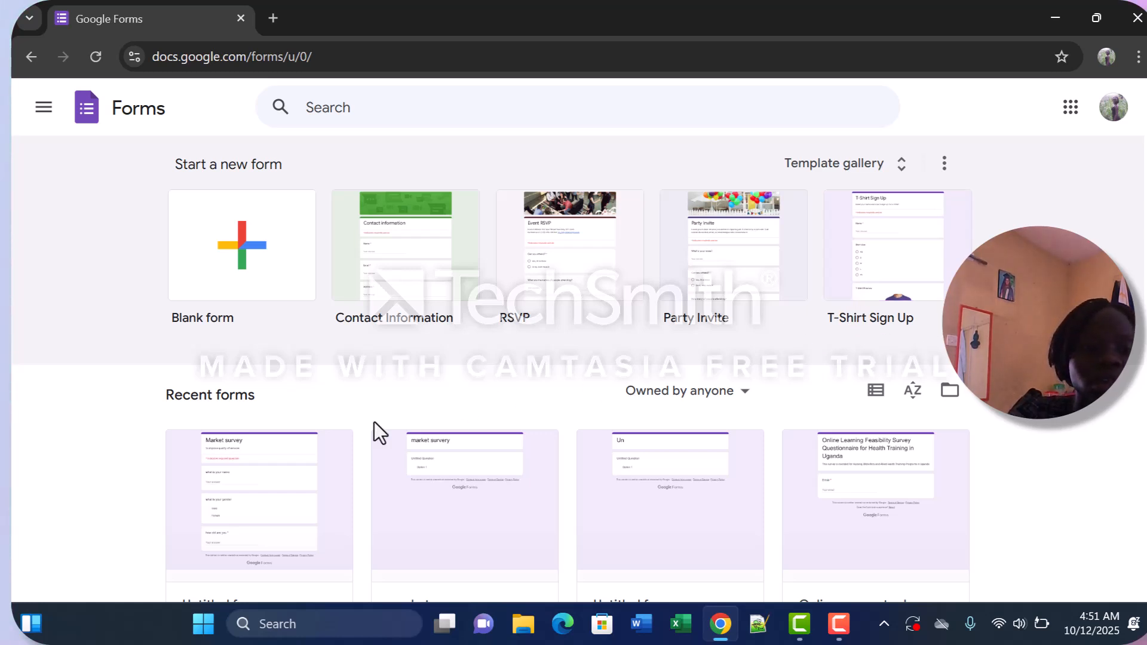
left_click(263, 227)
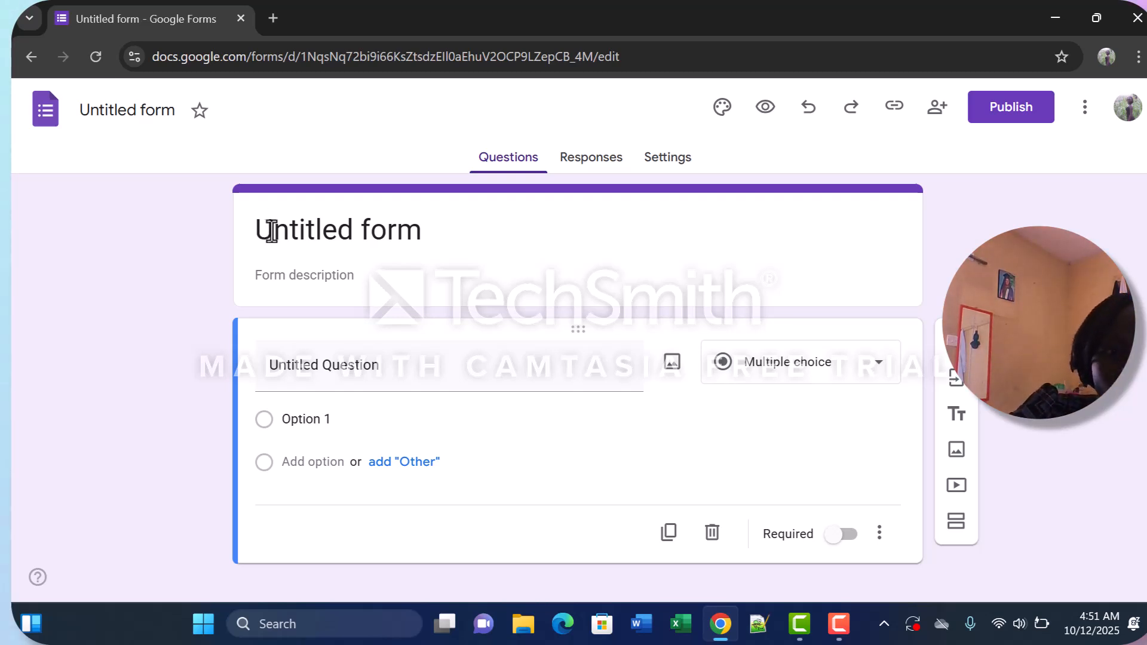
left_click(422, 233)
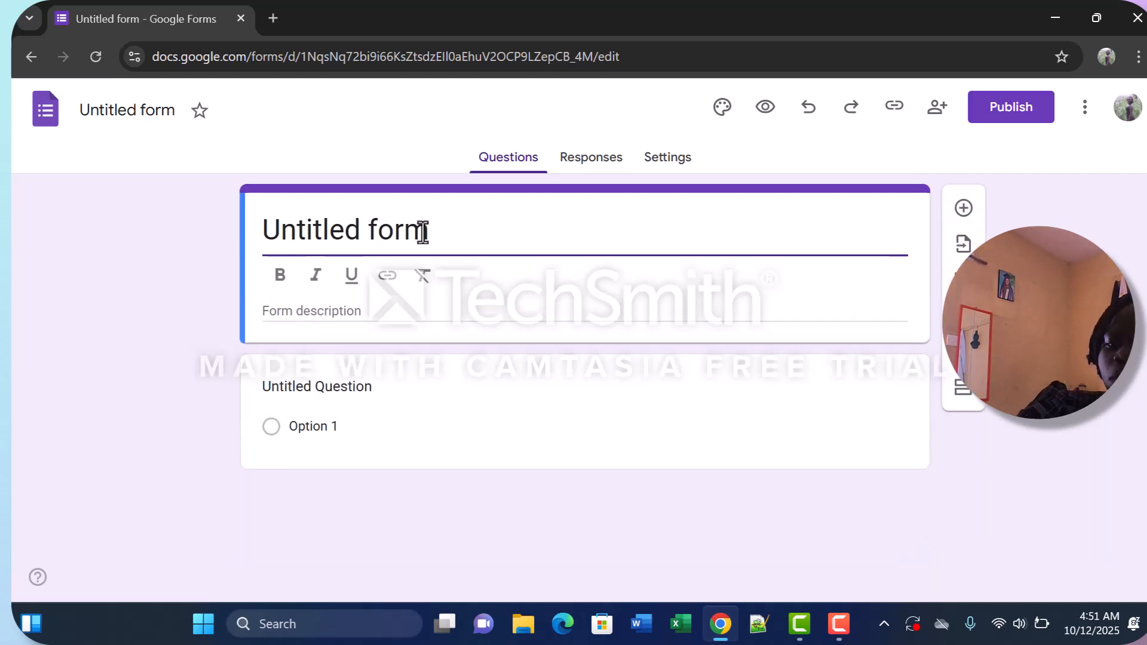
key("BackSpace")
key("BackSpace")
key("BackSpace")
key("BackSpace")
key("BackSpace")
key("BackSpace")
key("BackSpace")
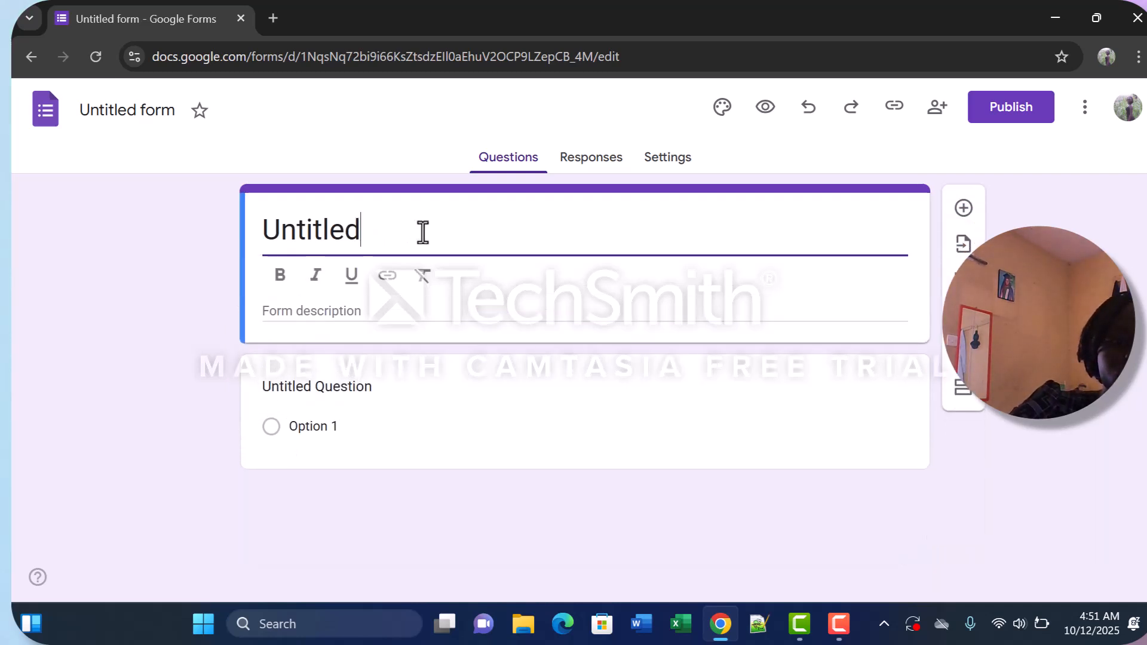
key("BackSpace")
key("BackSpace")
key("BackSpace")
key("BackSpace")
key("BackSpace")
key("BackSpace")
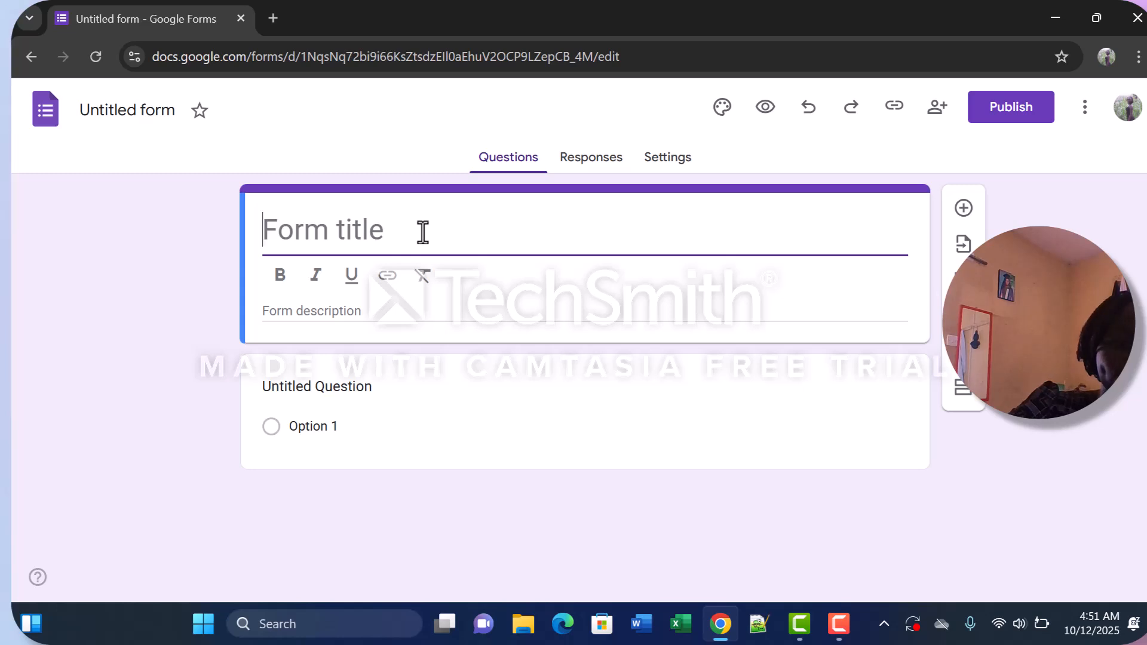
key("ctrl+z")
key("BackSpace")
key("BackSpace")
key("BackSpace")
key("BackSpace")
key("BackSpace")
key("BackSpace")
key("BackSpace")
key("BackSpace")
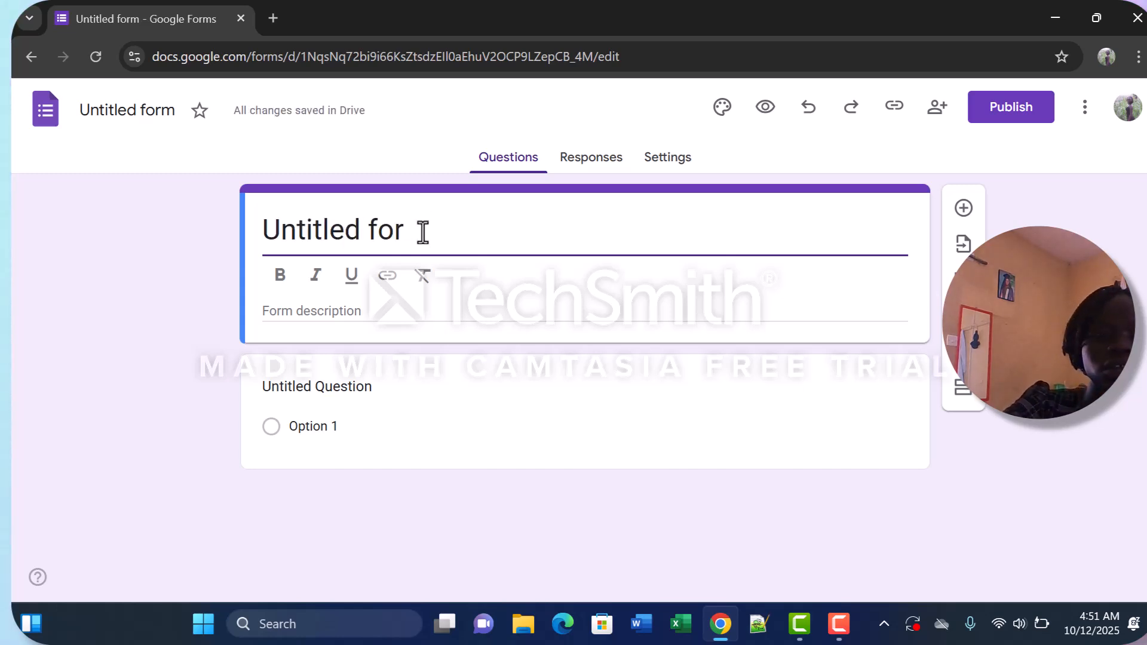
key("BackSpace")
key("BackSpace")
key("BackSpace")
key("BackSpace")
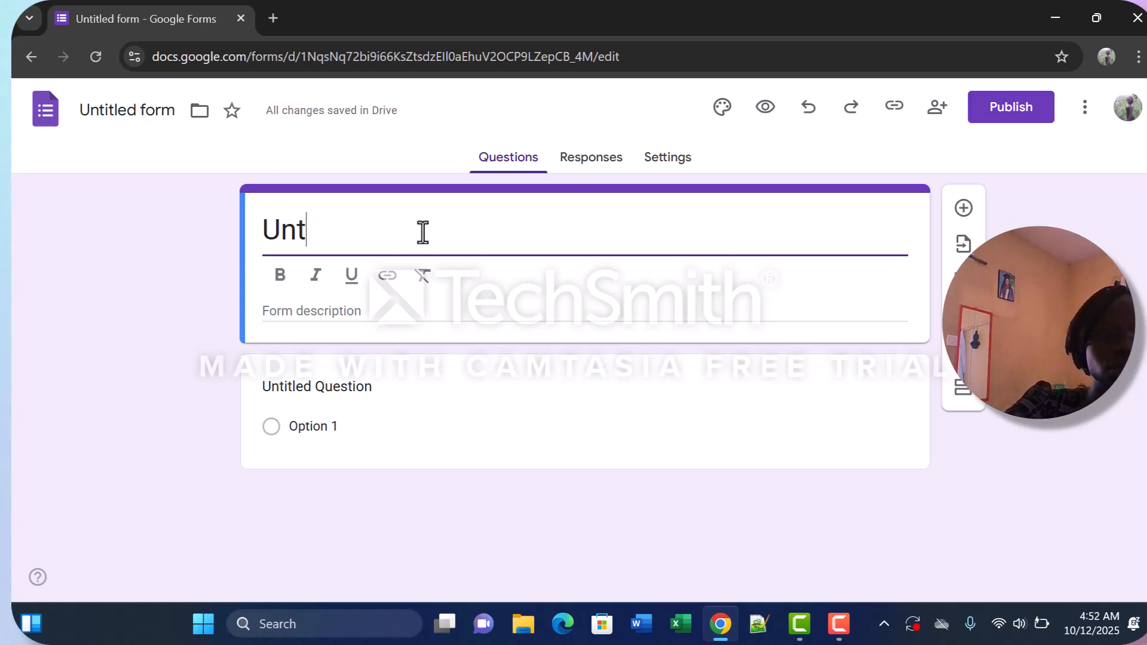
key("BackSpace")
key("ctrl+z")
Replace the placeholder title of the form with EXAMINATION FORM.
type("E")
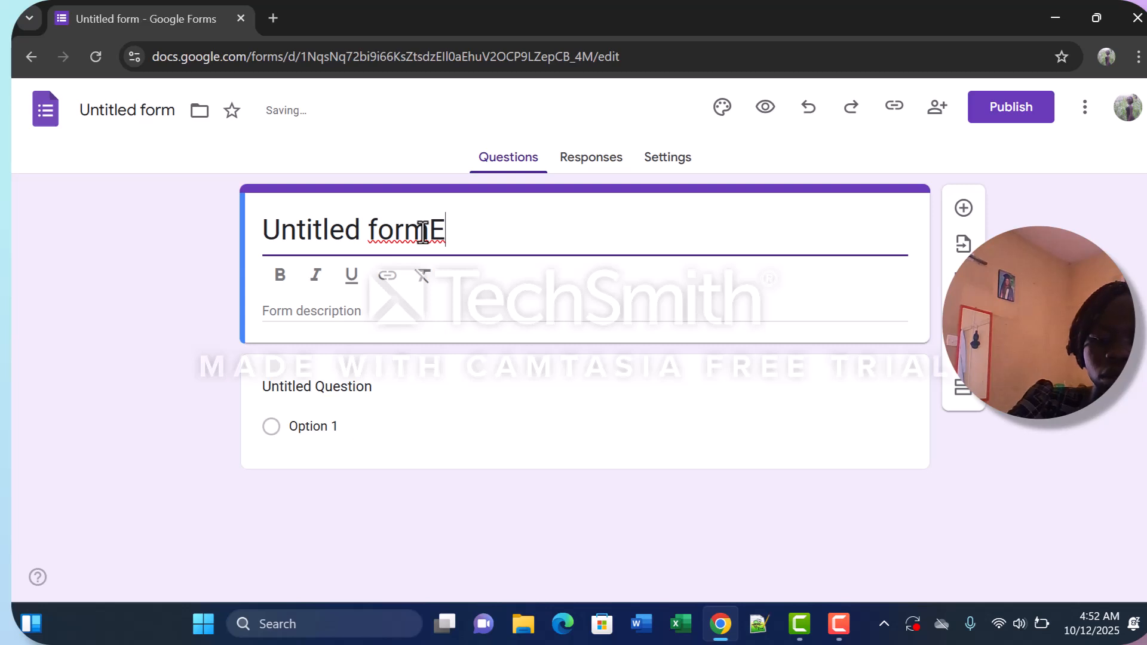
type("XA")
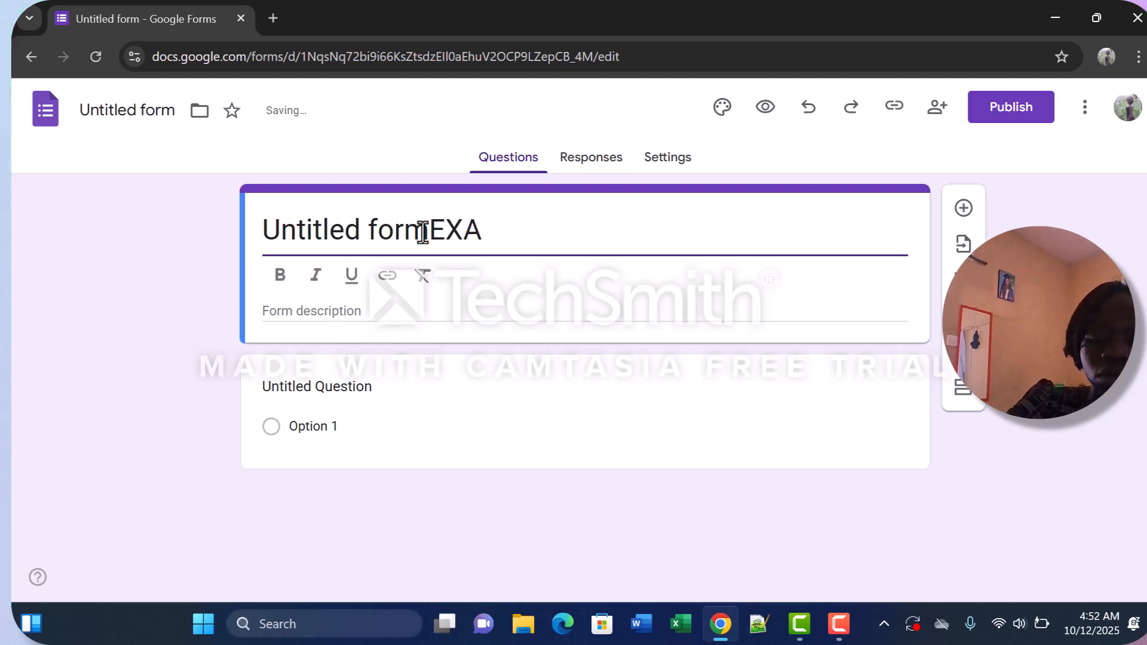
type("MINATION")
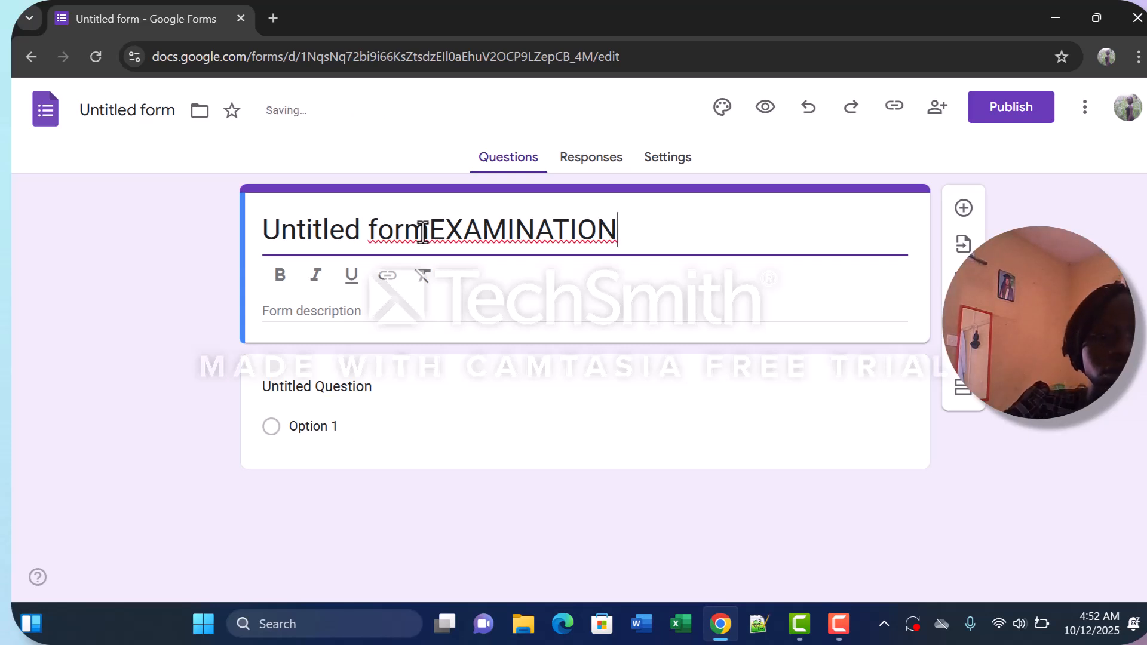
left_click(427, 232)
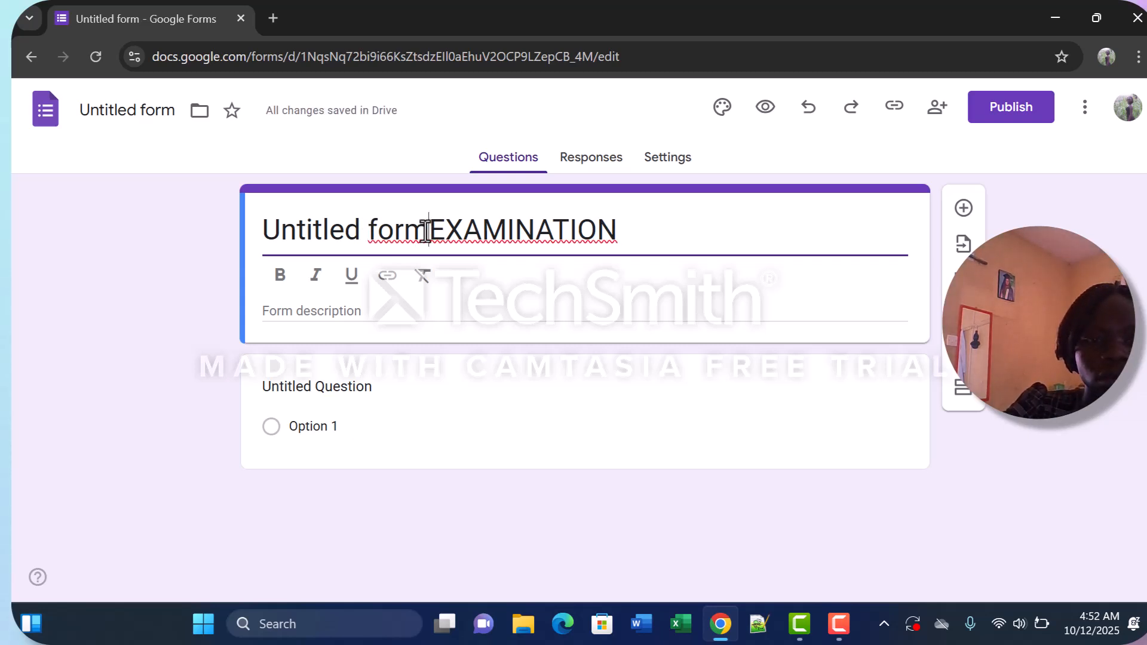
key("BackSpace")
key("BackSpace")
key("BackSpace")
key("BackSpace")
key("BackSpace")
key("BackSpace")
key("BackSpace")
key("BackSpace")
key("BackSpace")
key("BackSpace")
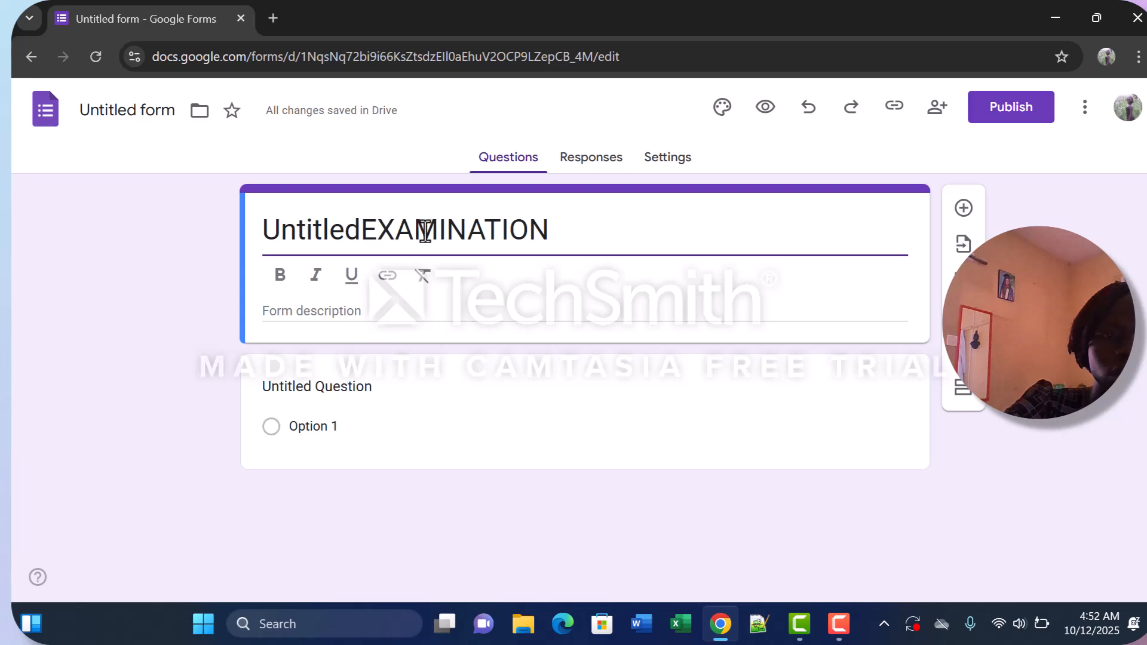
key("BackSpace")
key("BackSpace")
key("BackSpace")
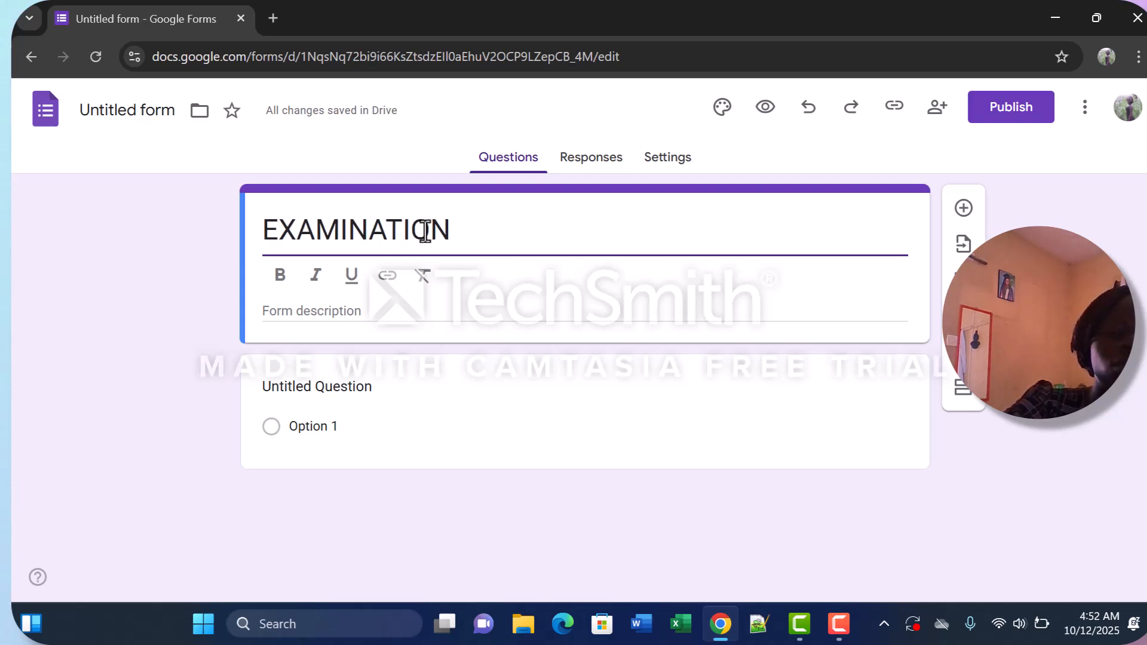
left_click(463, 229)
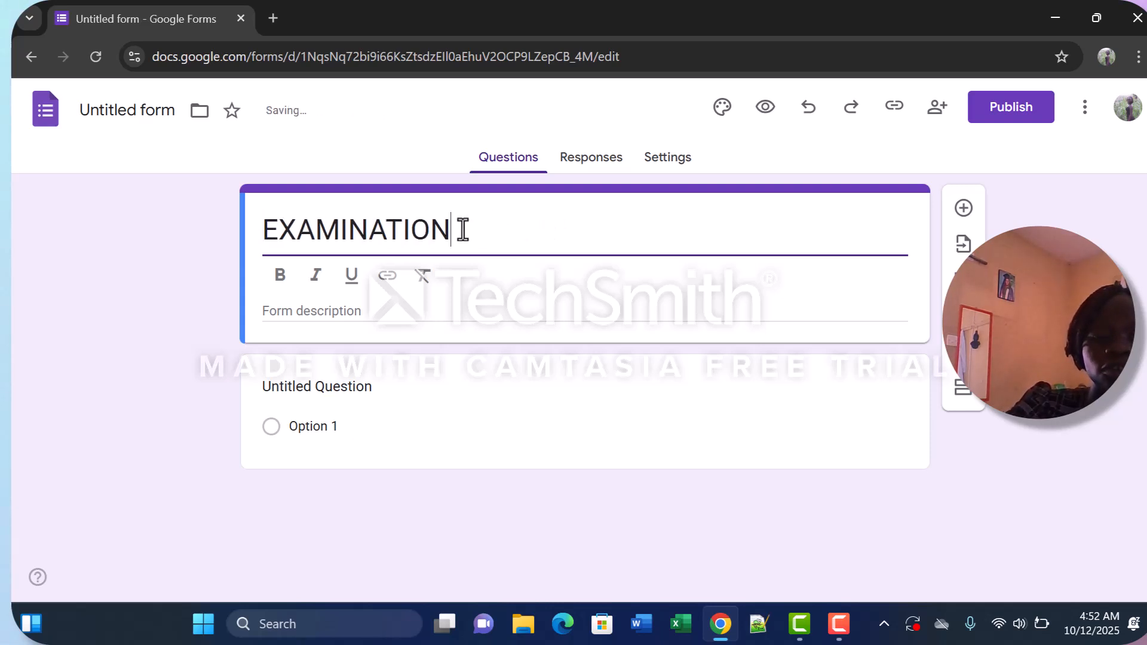
type("F")
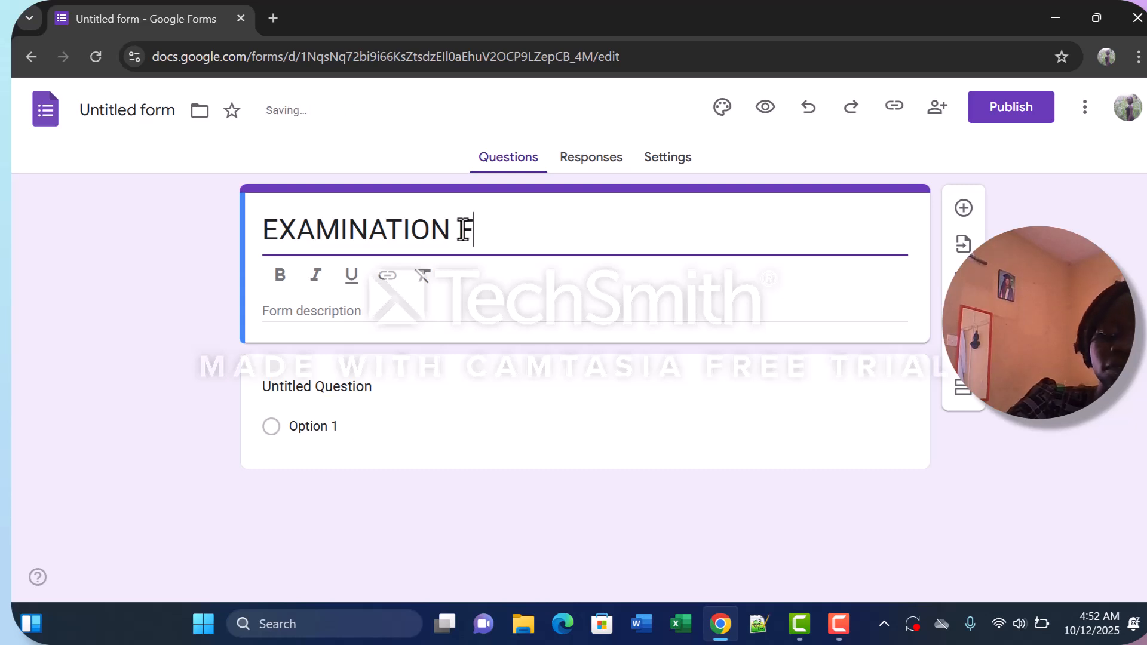
type("ORM")
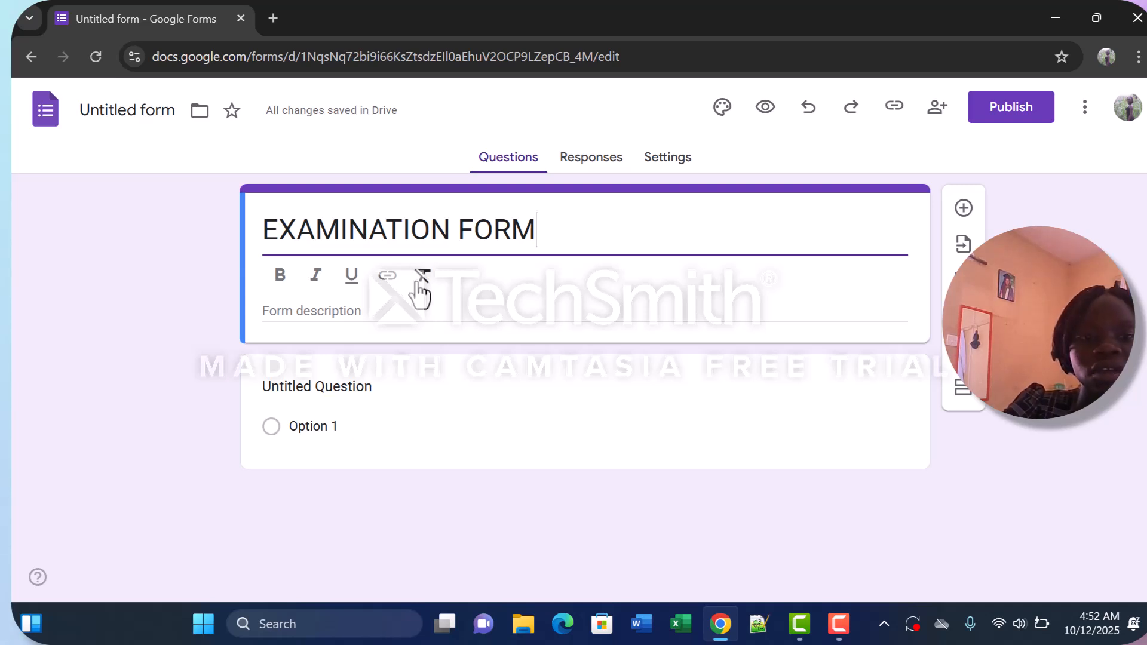
Enter the form description PROVISION OF SAFE ACADEMIC REQIRMENTS FOR EXAMS.
left_click(375, 313)
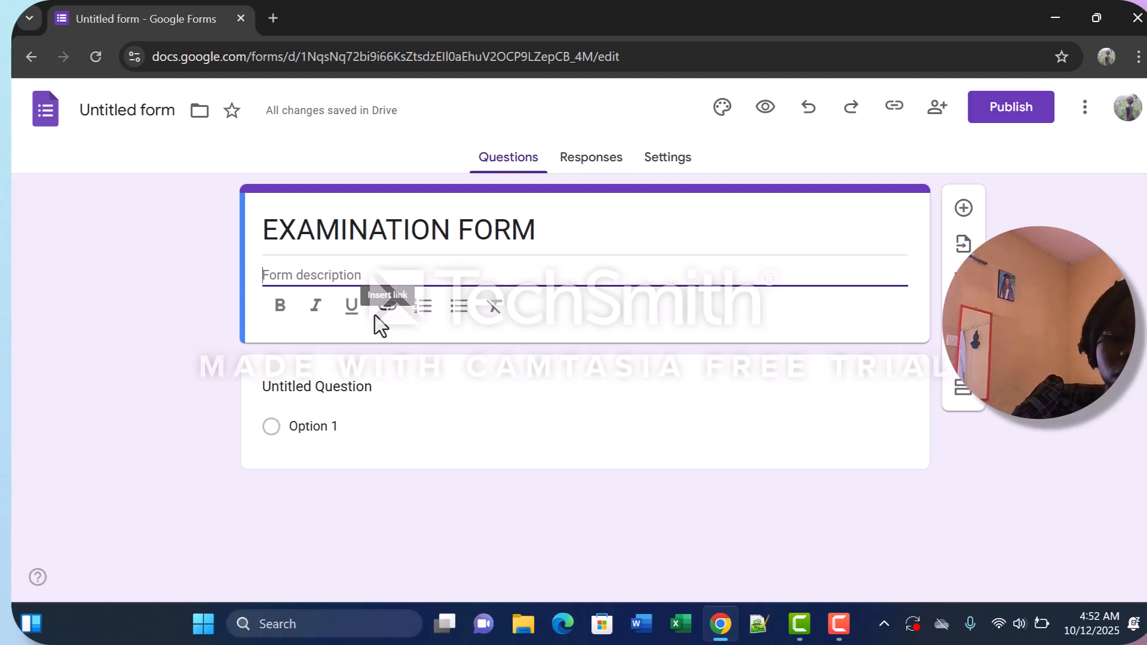
type("P")
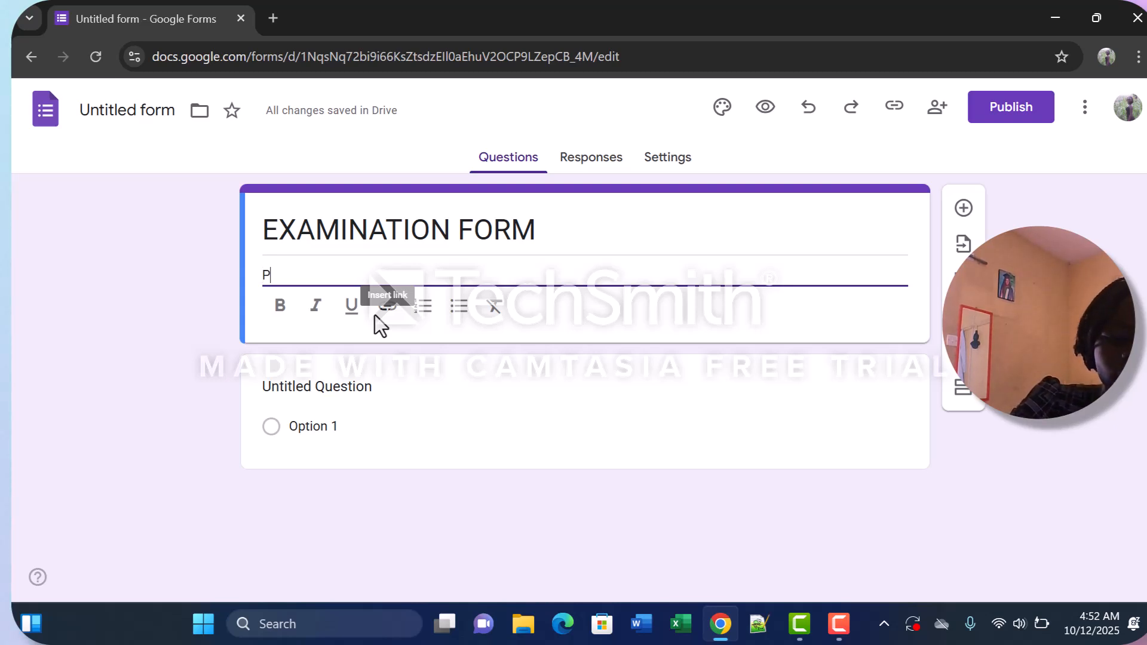
type("ROV")
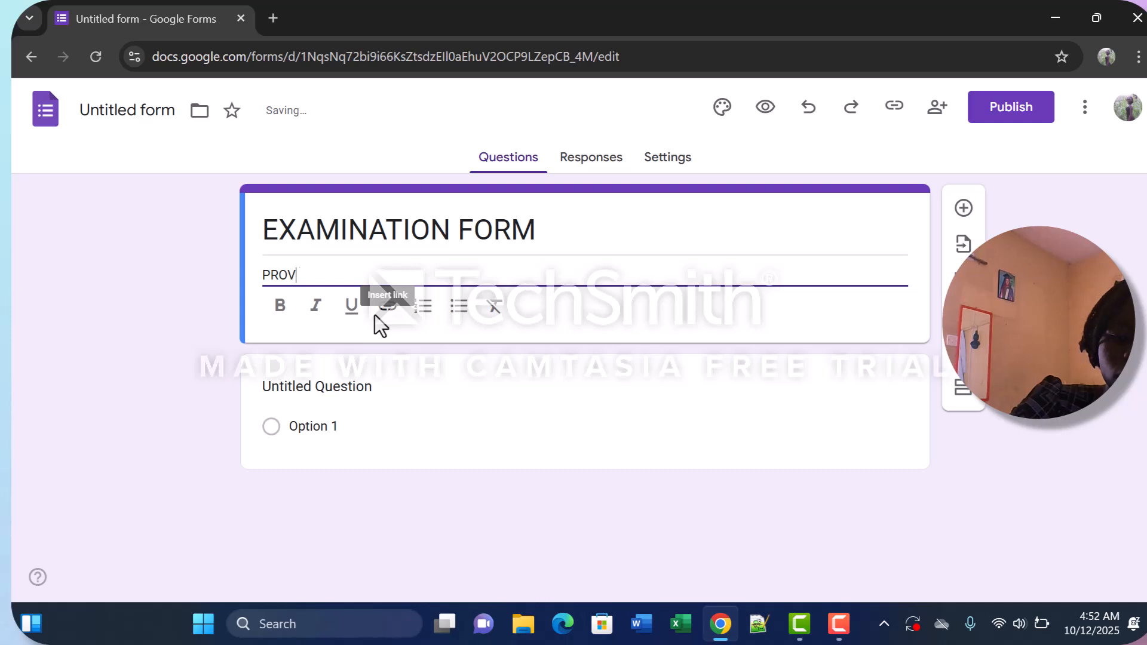
type("ISION")
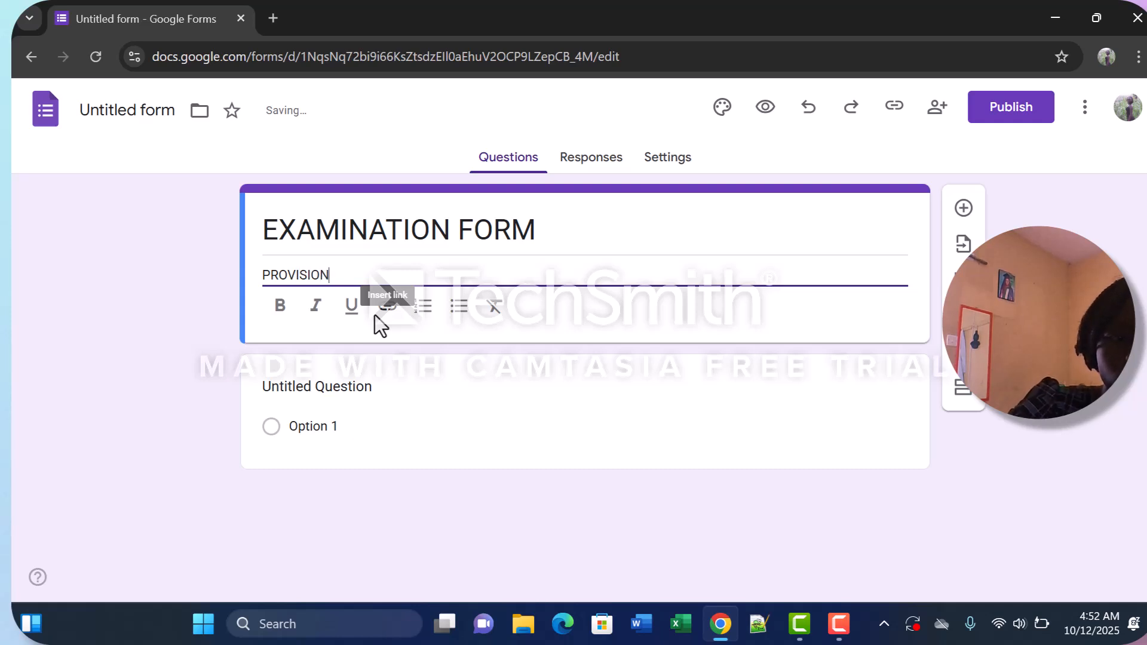
type(" OF S")
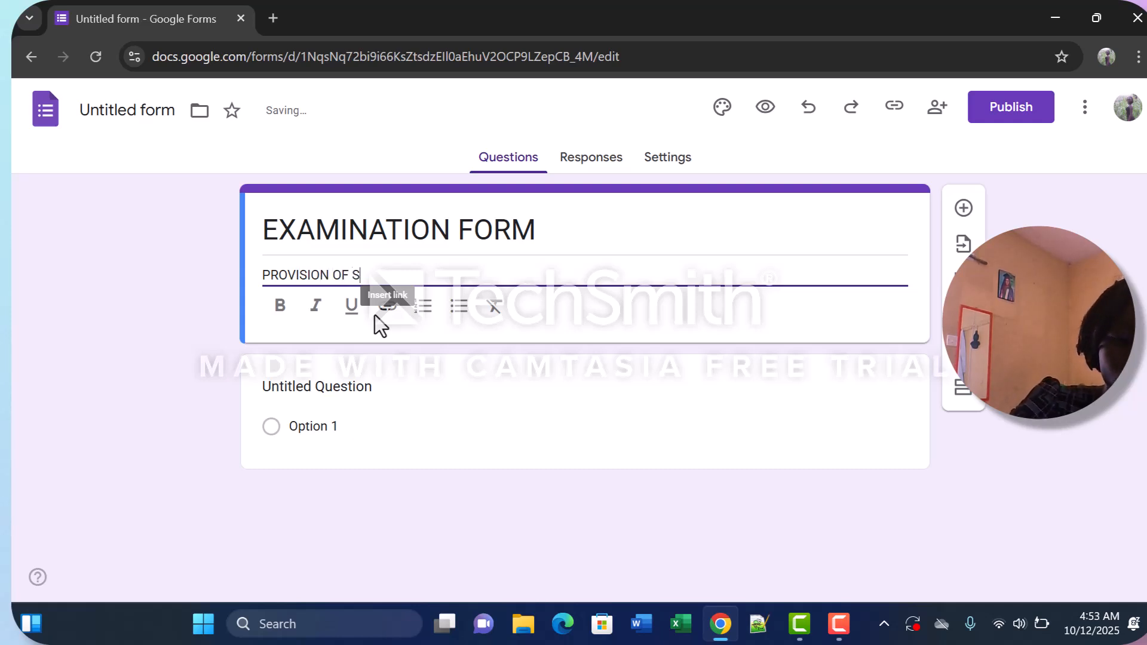
type("AFE A")
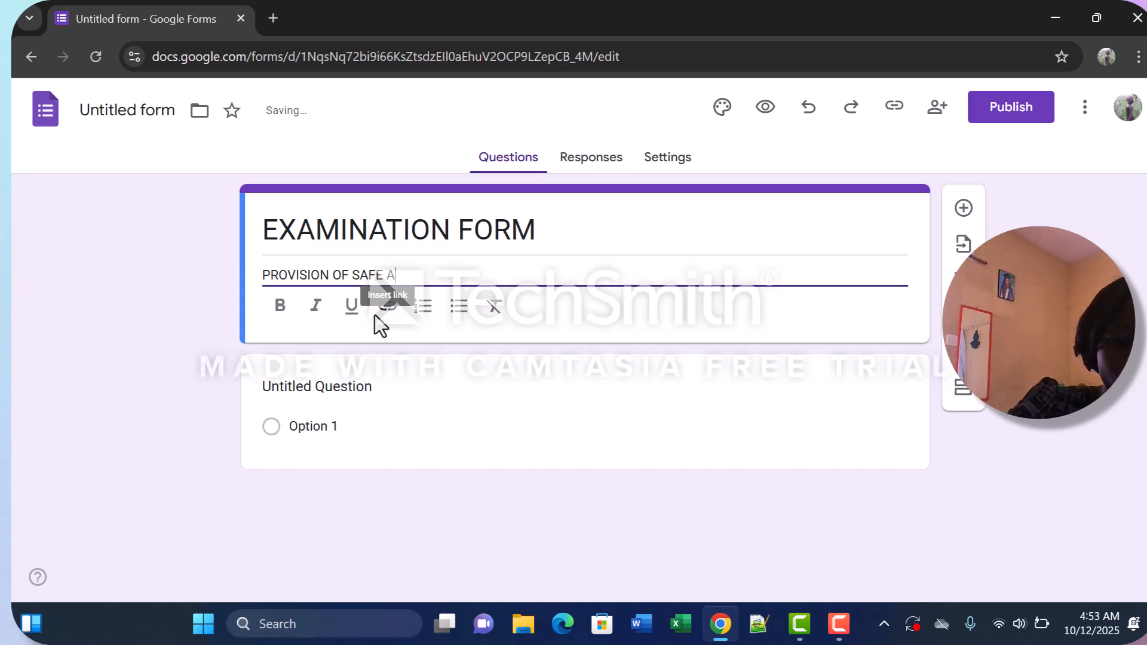
type("CADEMIC")
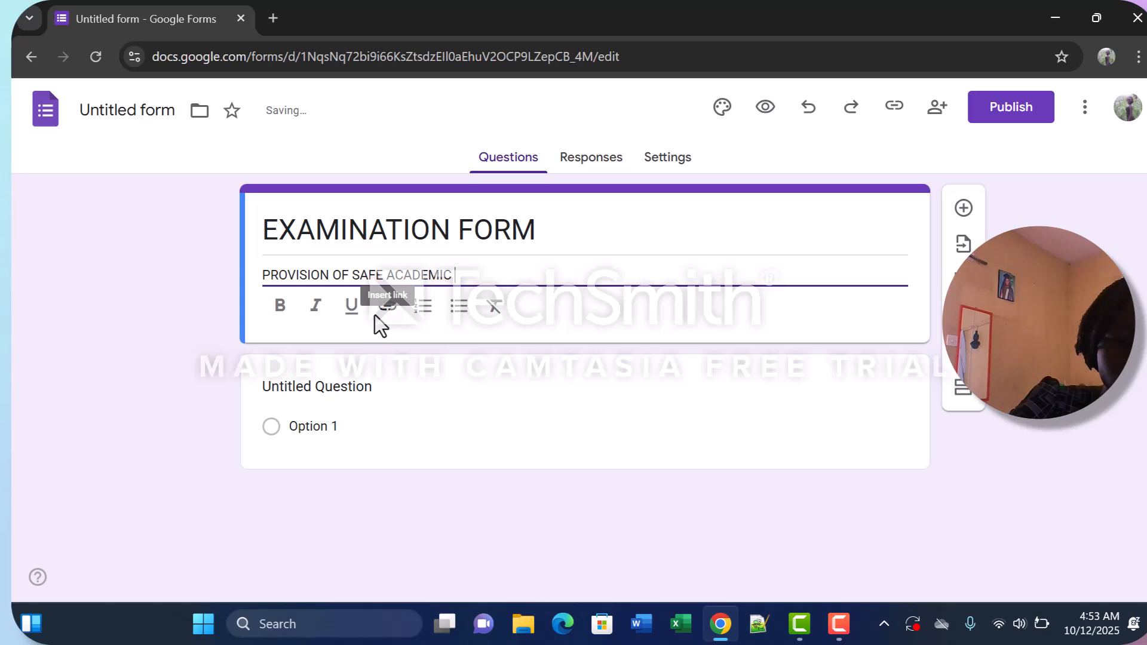
type(" RE")
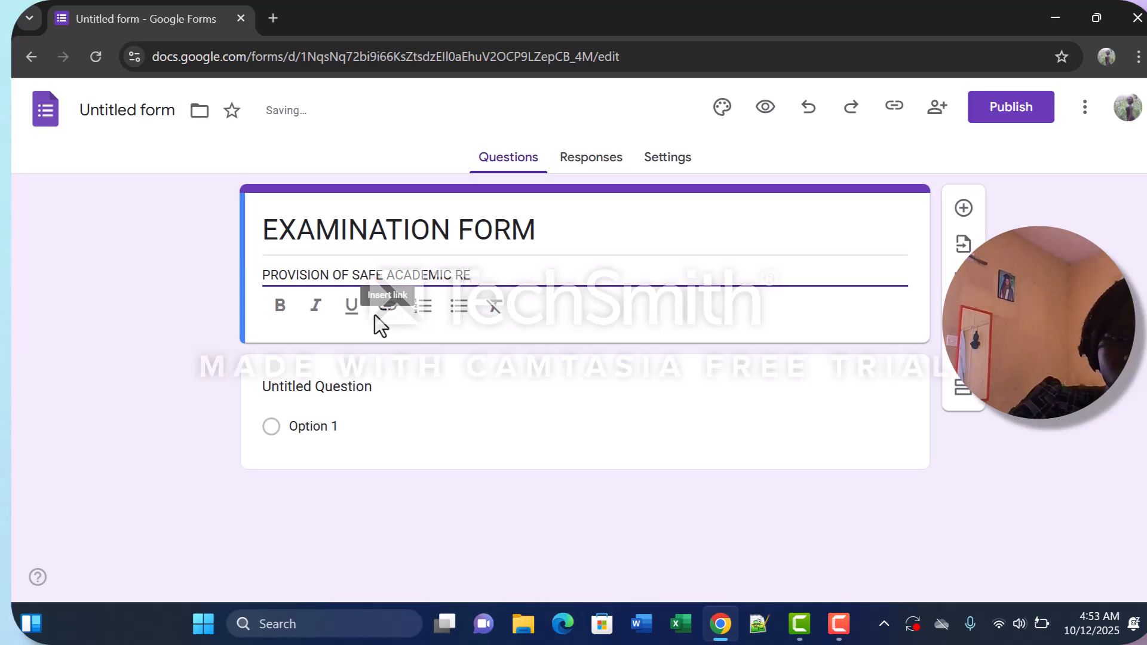
type("QI")
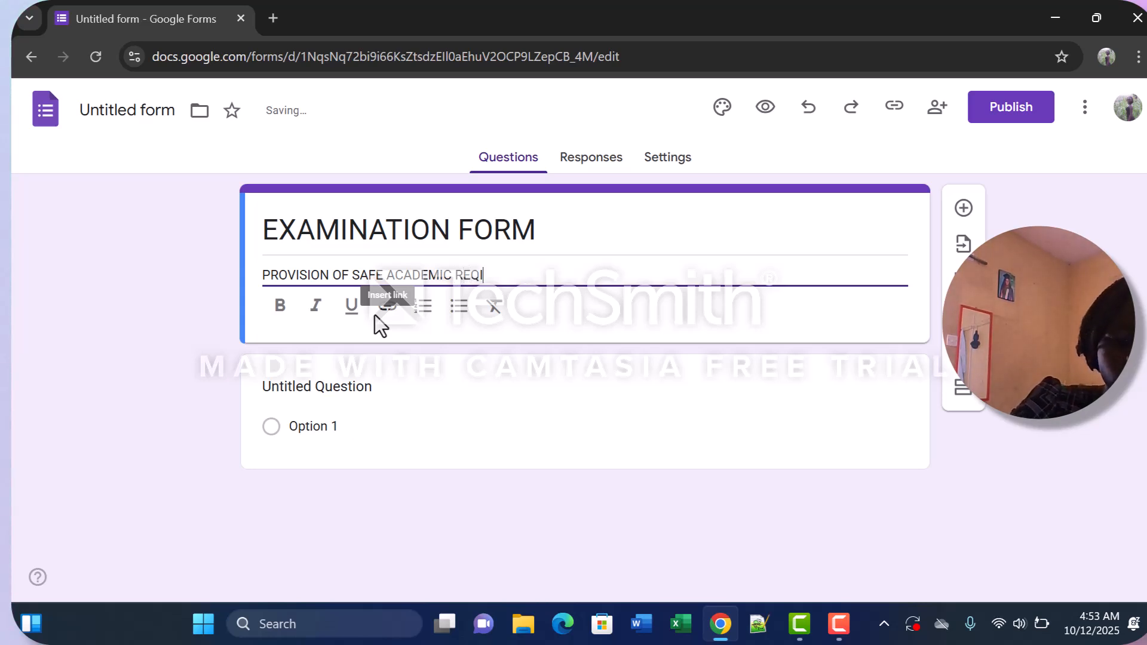
type("RMENTS ")
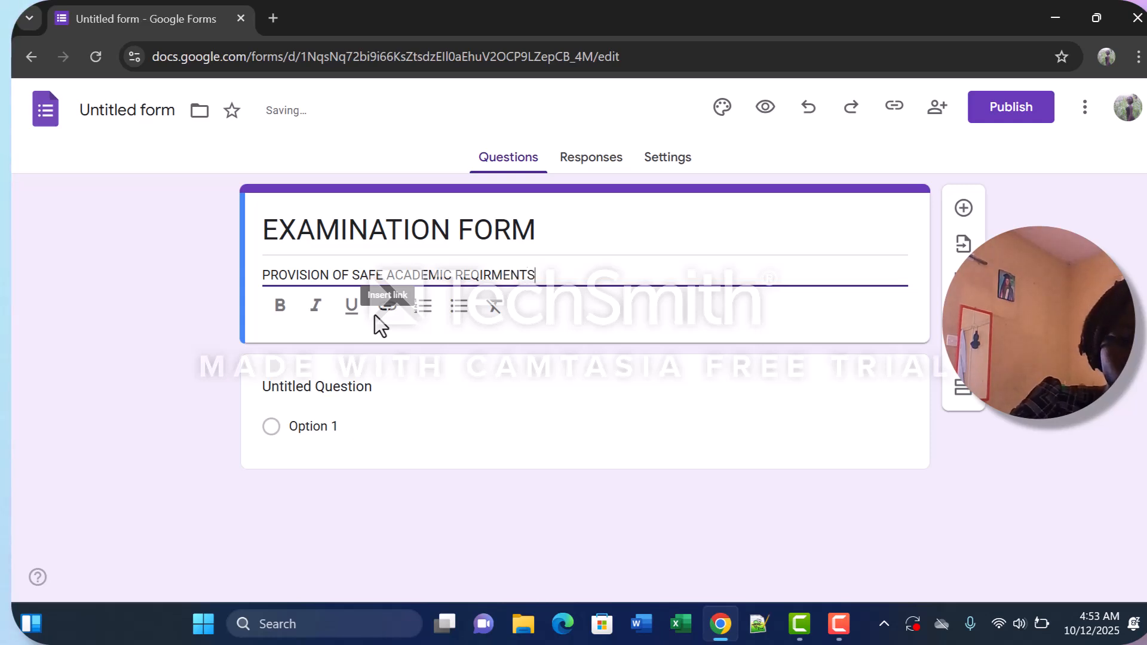
type("FOR ")
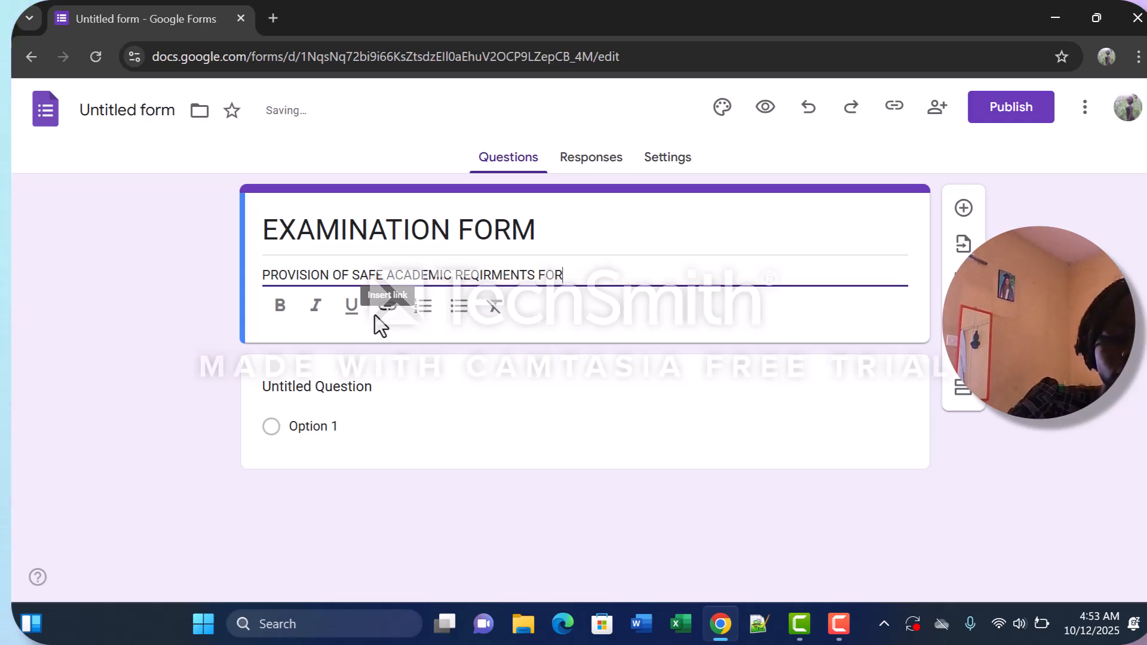
type("EXAMS")
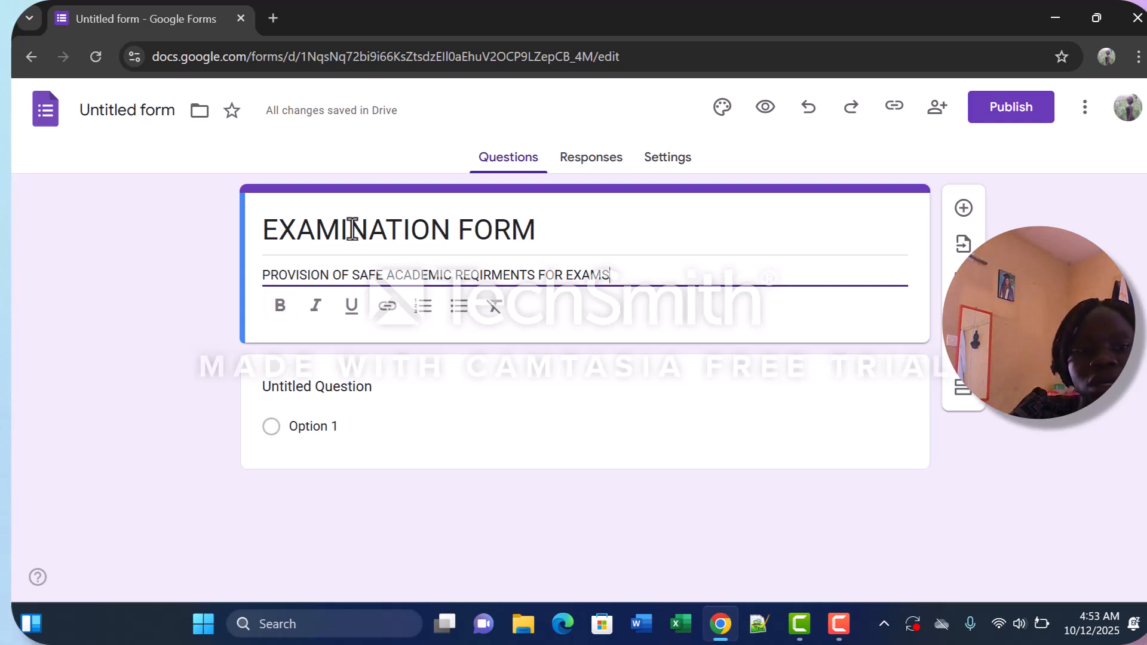
Format the form title EXAMINATION FORM as bold, italic and underlined.
left_click(264, 230)
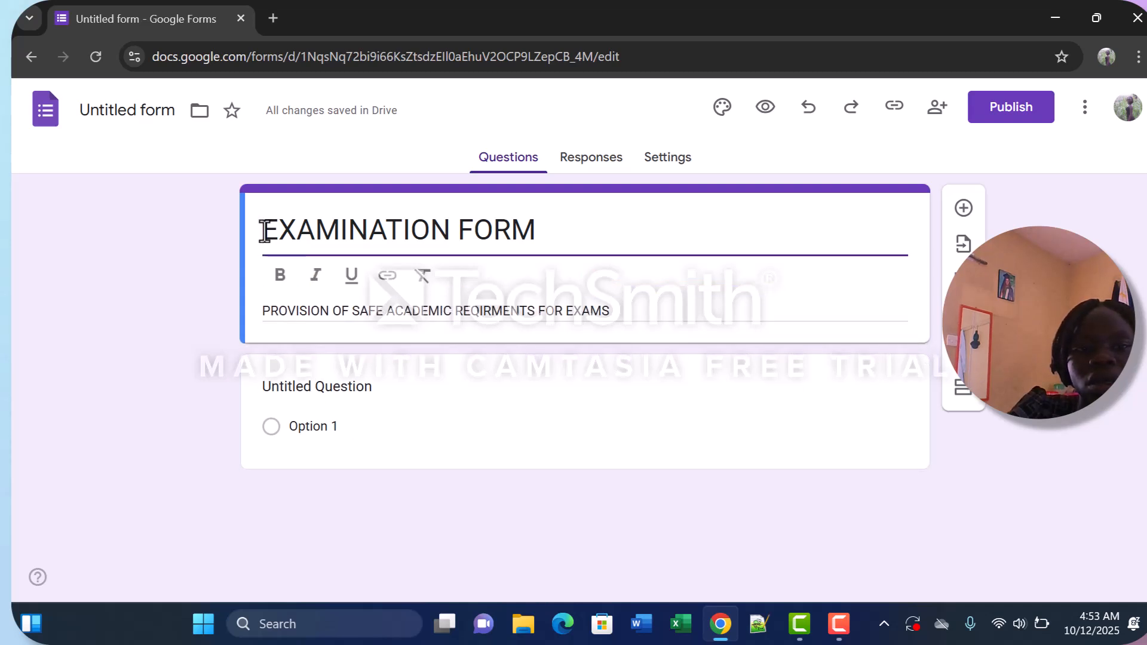
left_click_drag(267, 231, 538, 236)
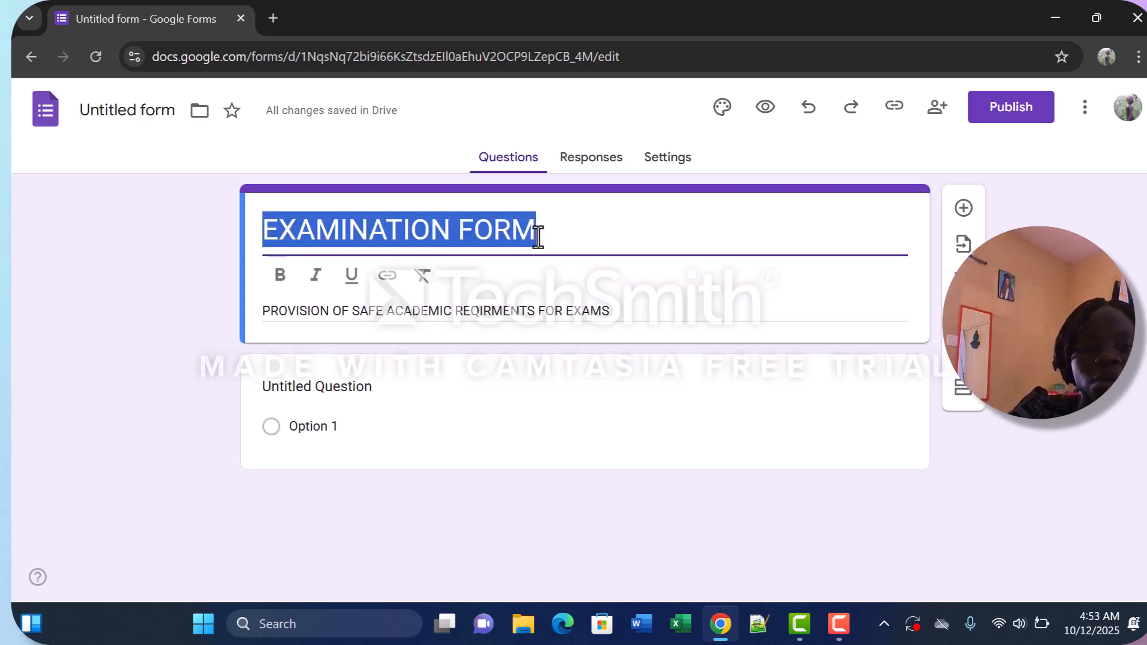
left_click(279, 277)
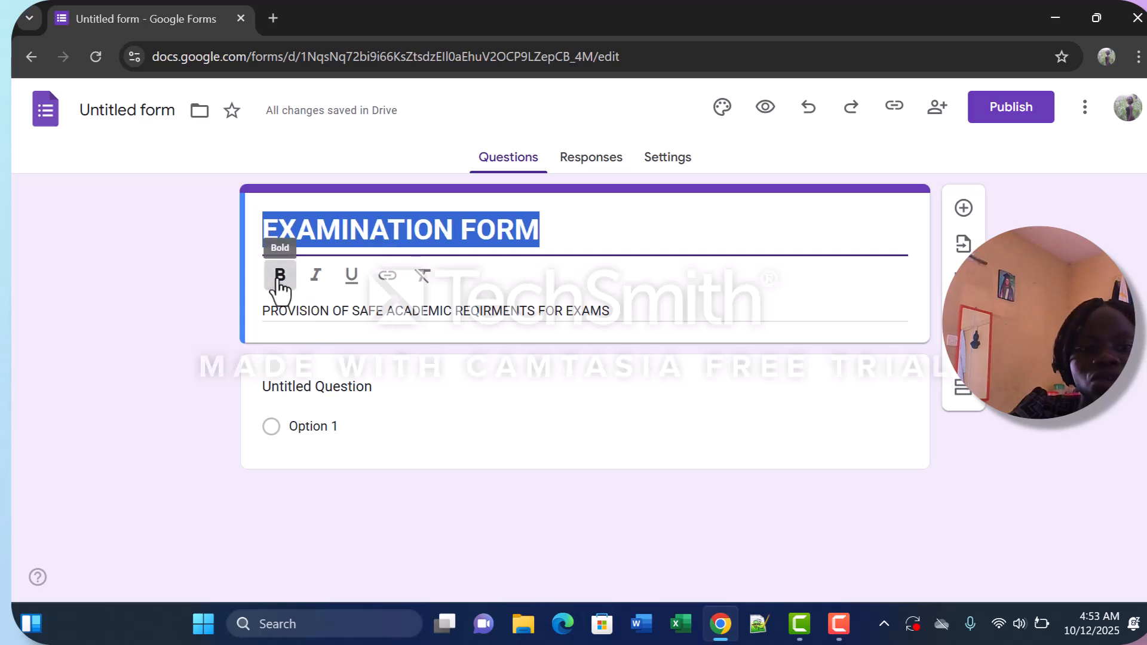
left_click(312, 279)
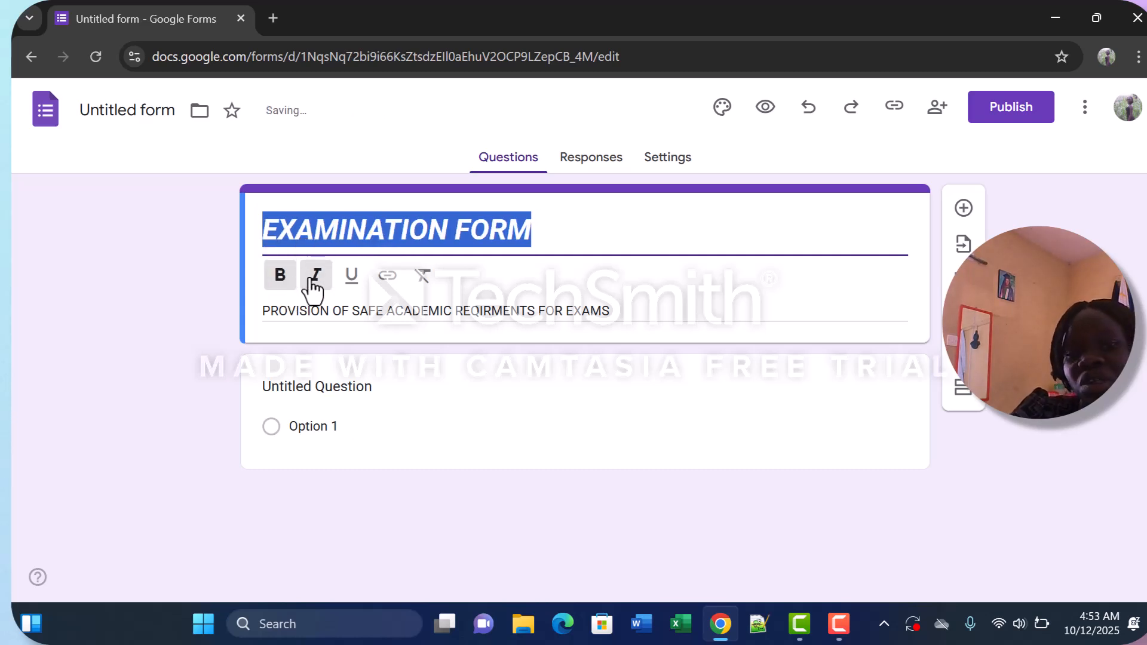
left_click(352, 277)
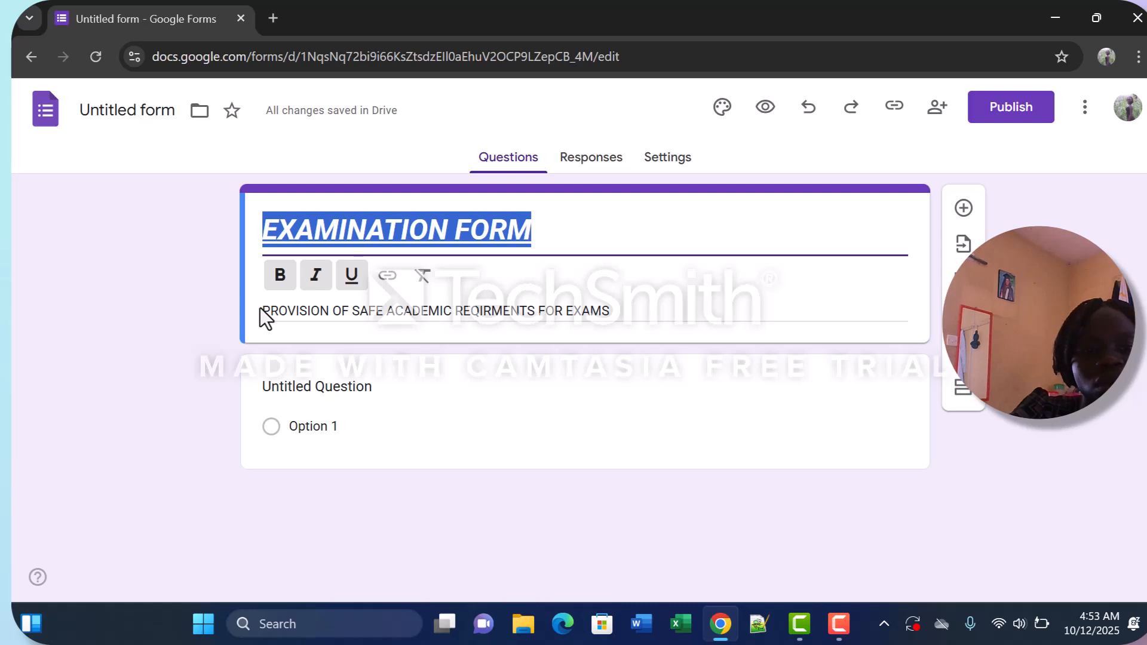
triple_click(260, 314)
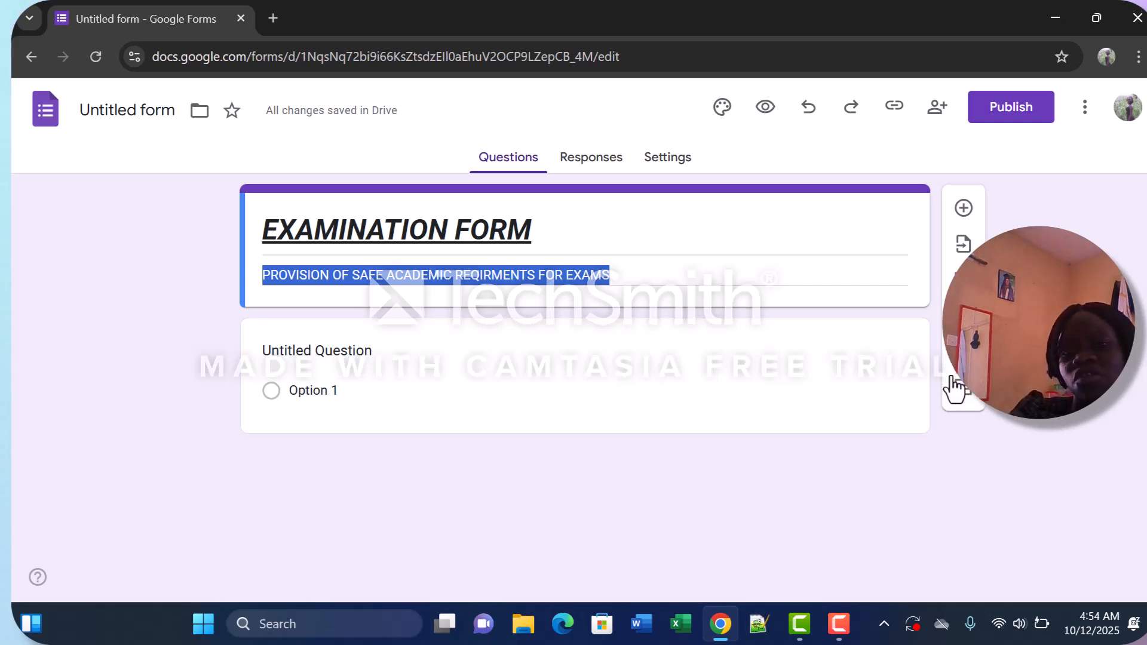
Replace the first question's placeholder text with WHAT IS YOURNAME? and set its answer type to Short answer.
left_click(376, 349)
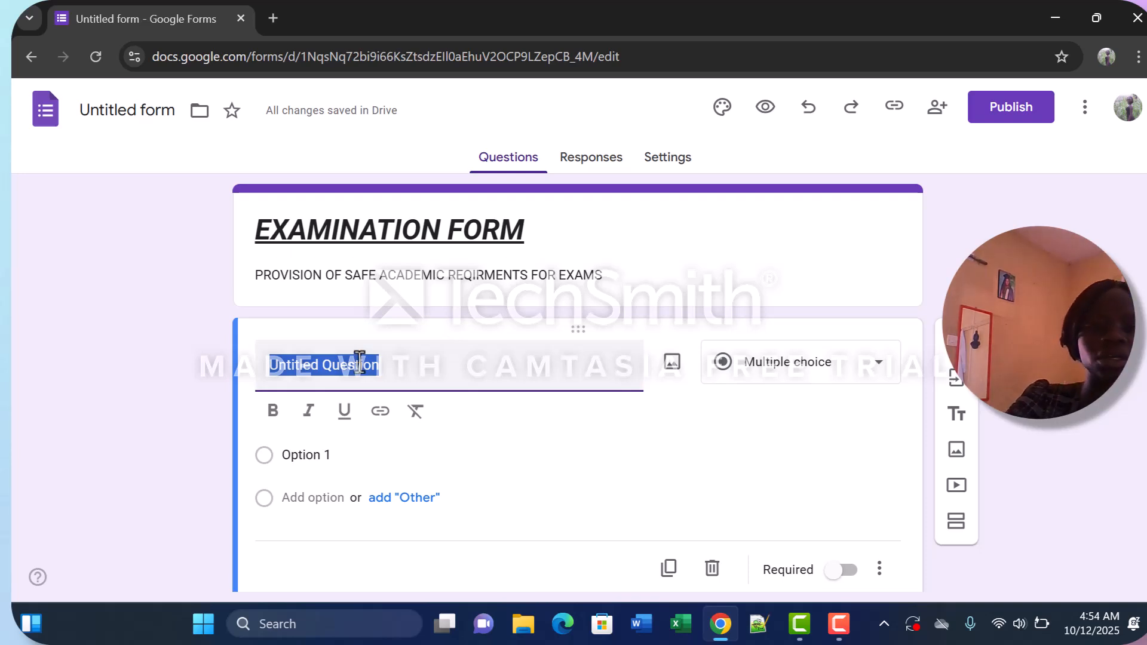
type("WHATI")
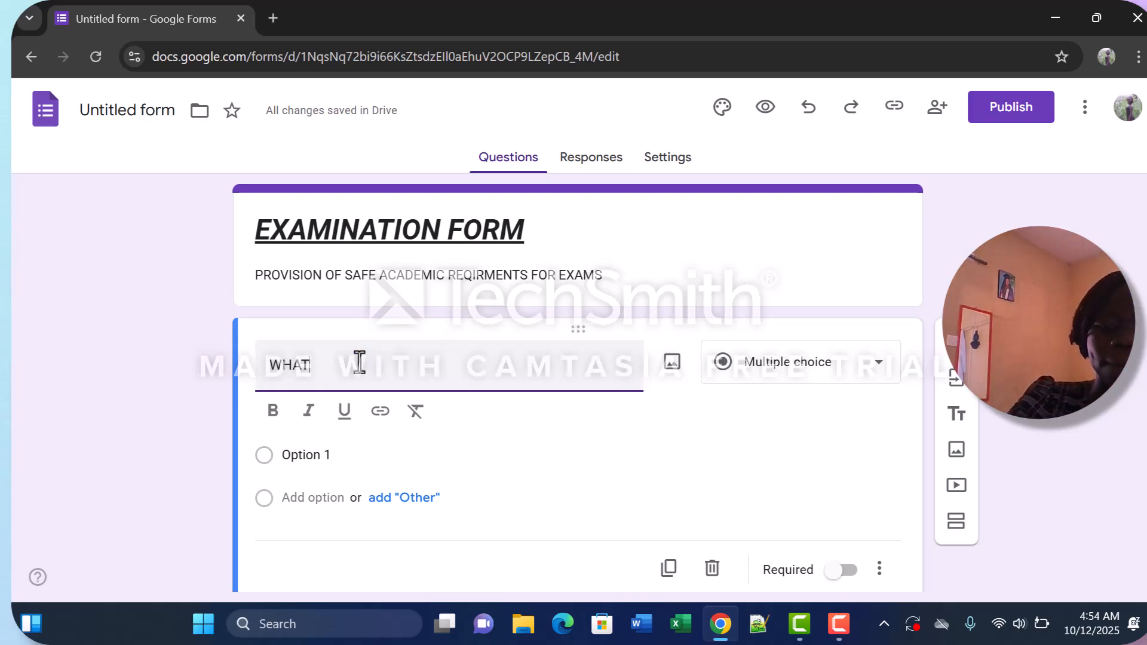
type("S ")
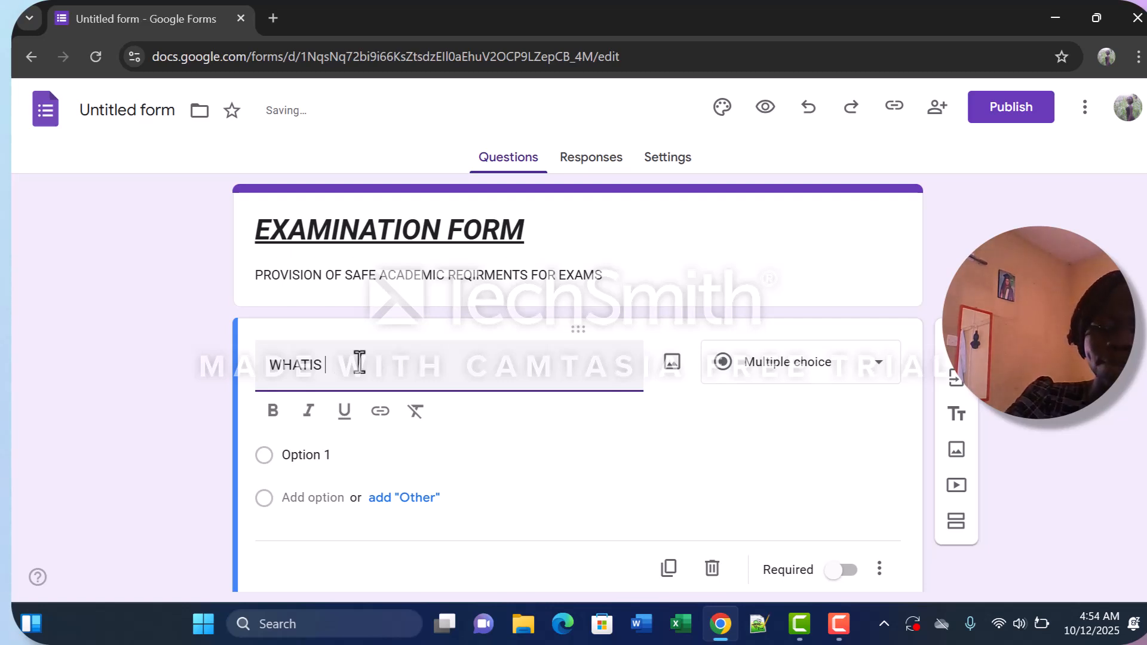
type("UIS YOURNAME")
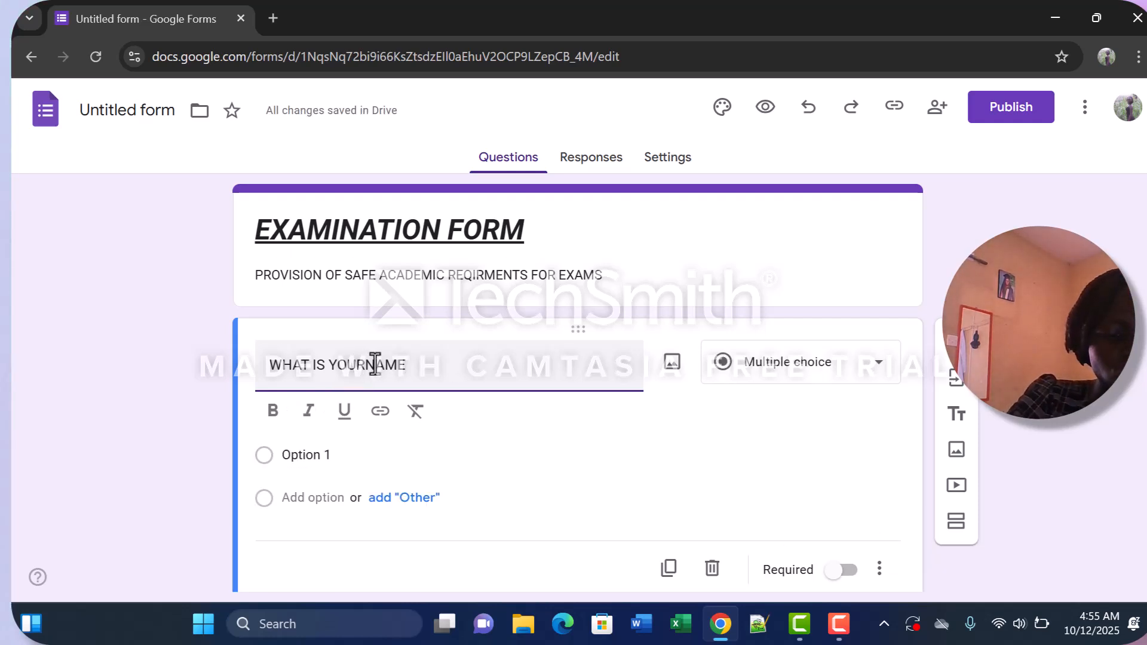
type("?")
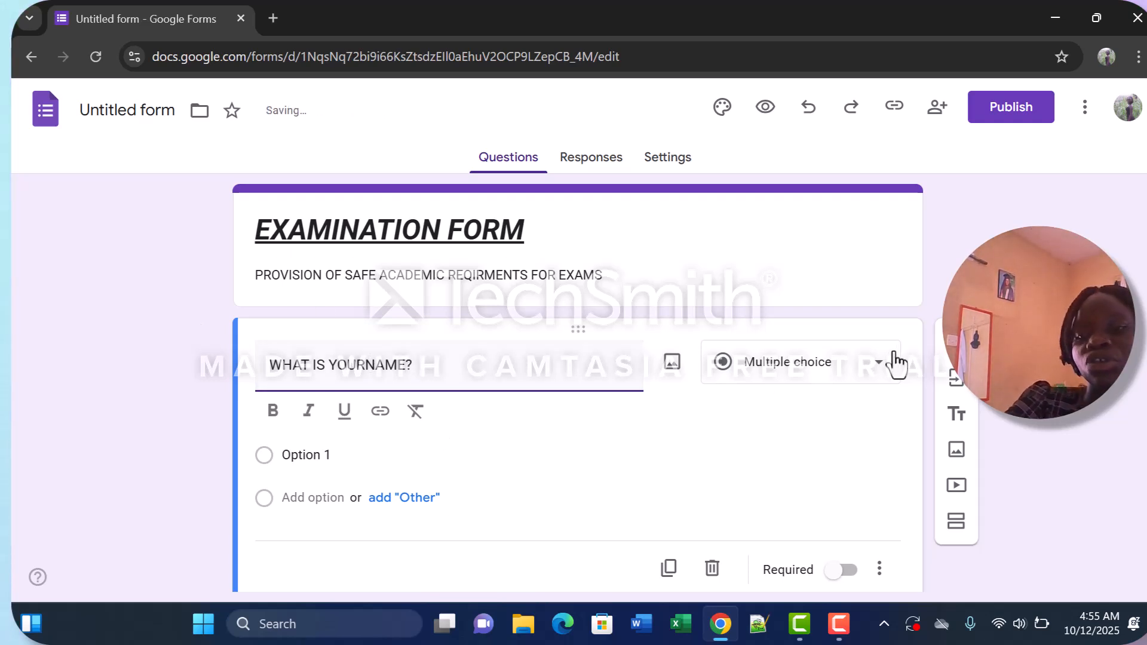
left_click(879, 376)
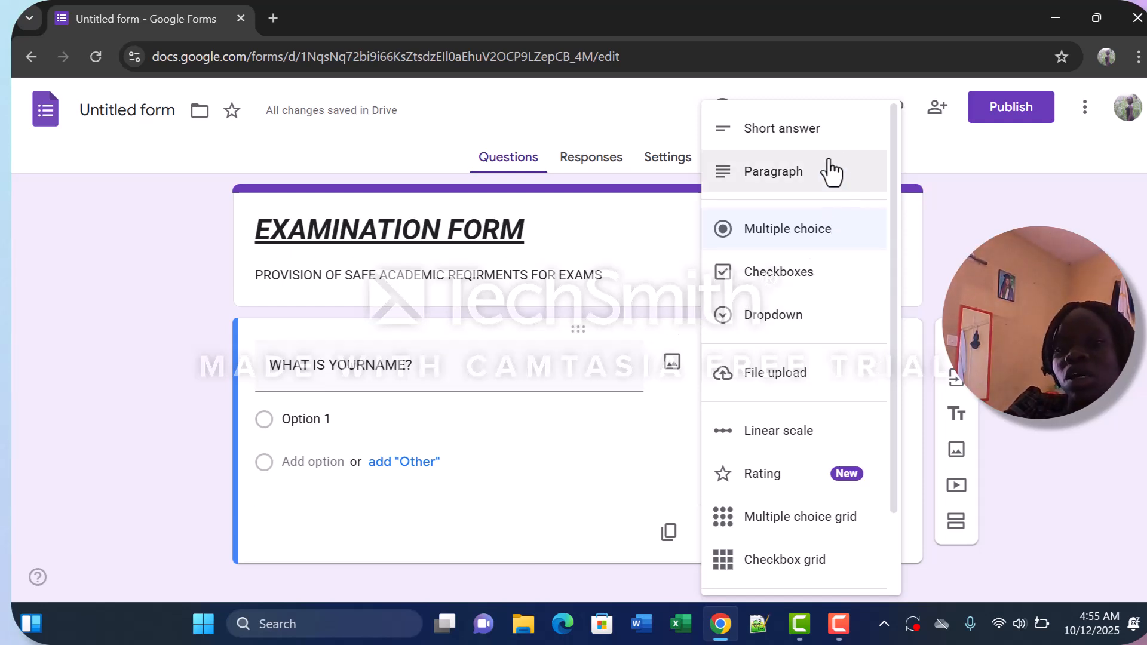
left_click(799, 144)
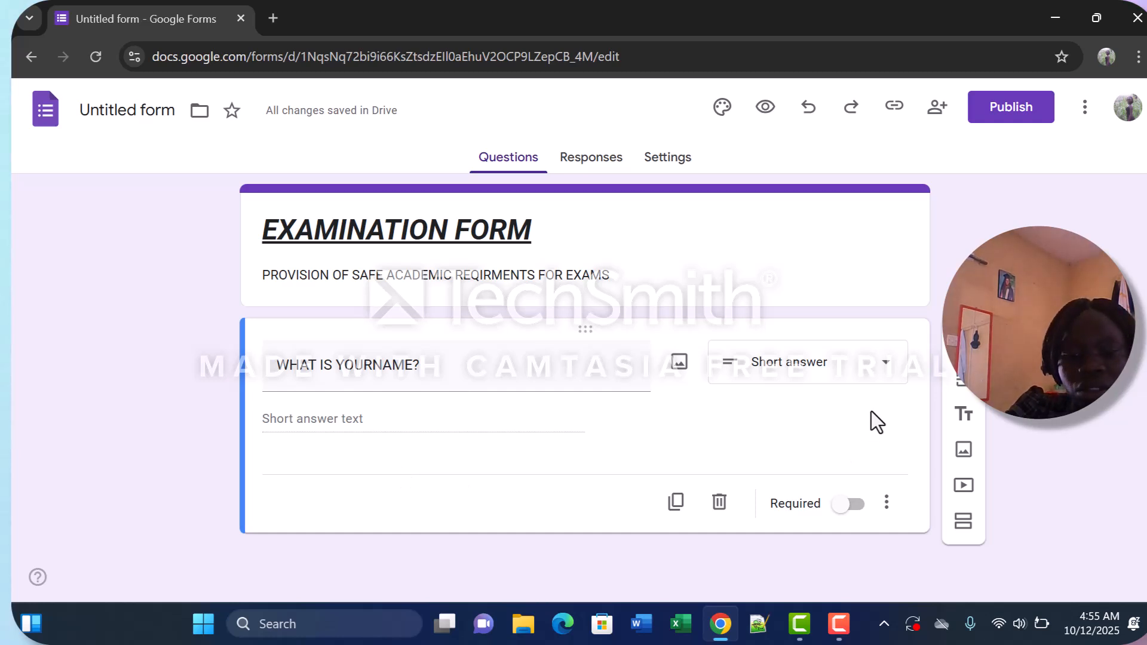
key("alt+Tab")
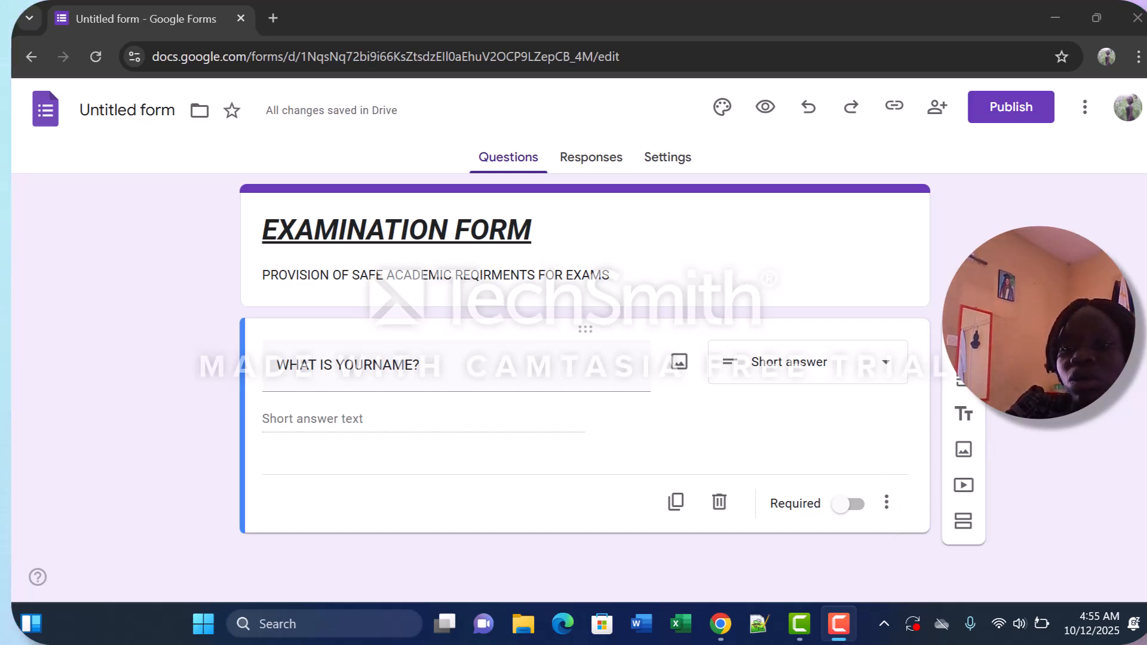
Add a second question reading WHAT I YOUR AGE? and set its answer type to Short answer.
left_click(963, 342)
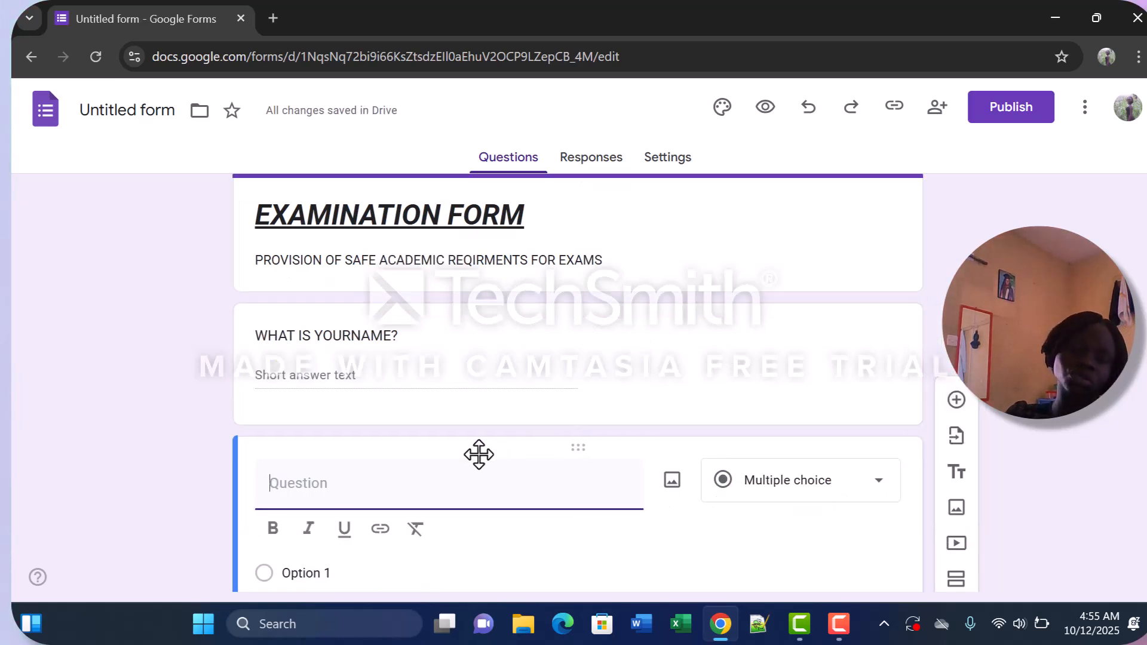
type("WHAT")
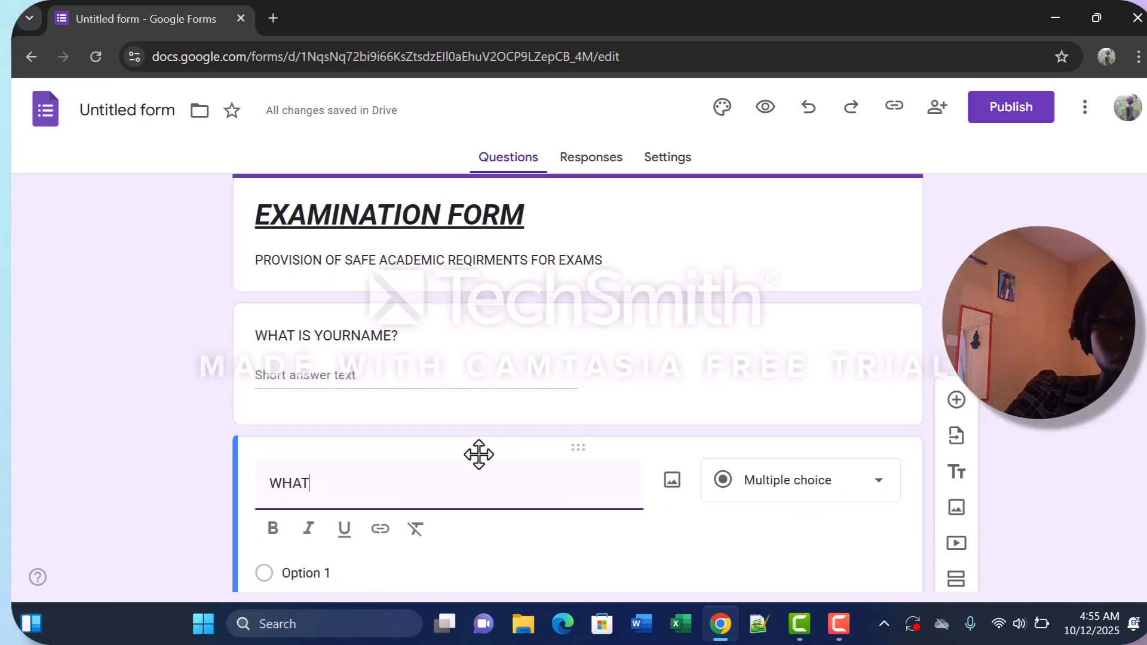
type(" I")
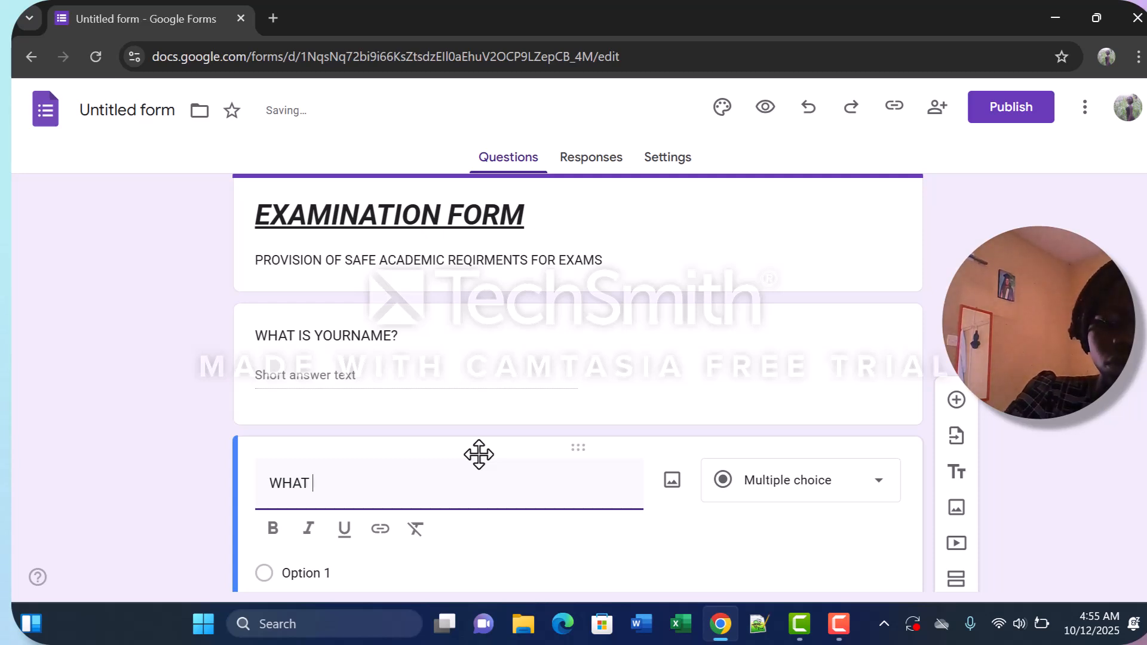
type(" YOU")
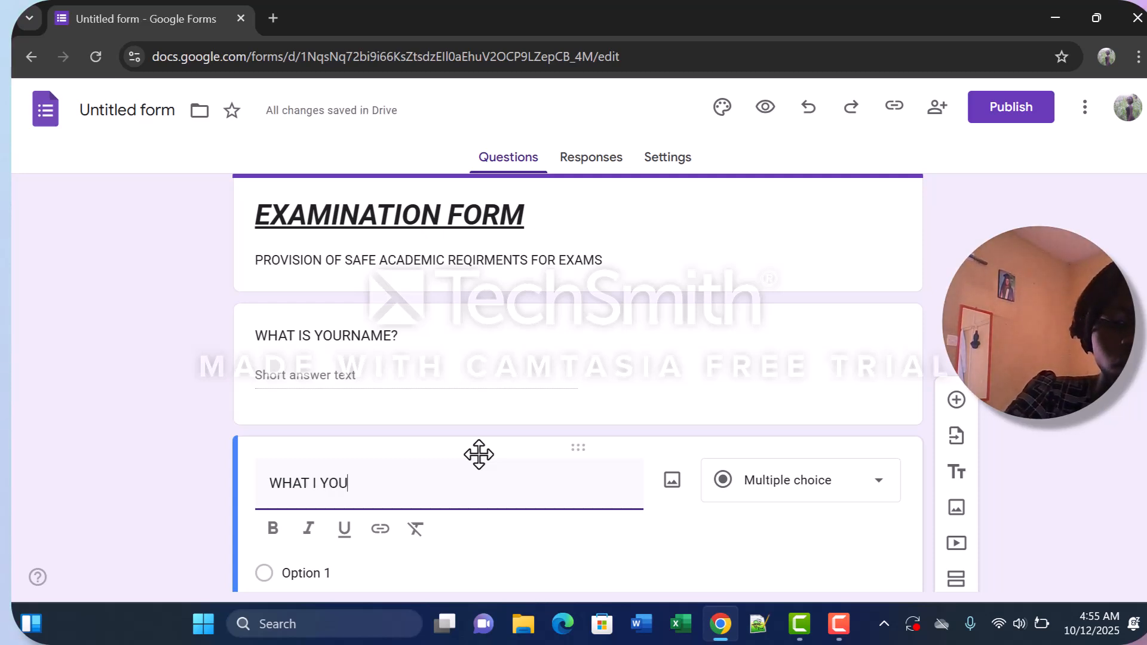
type("R A")
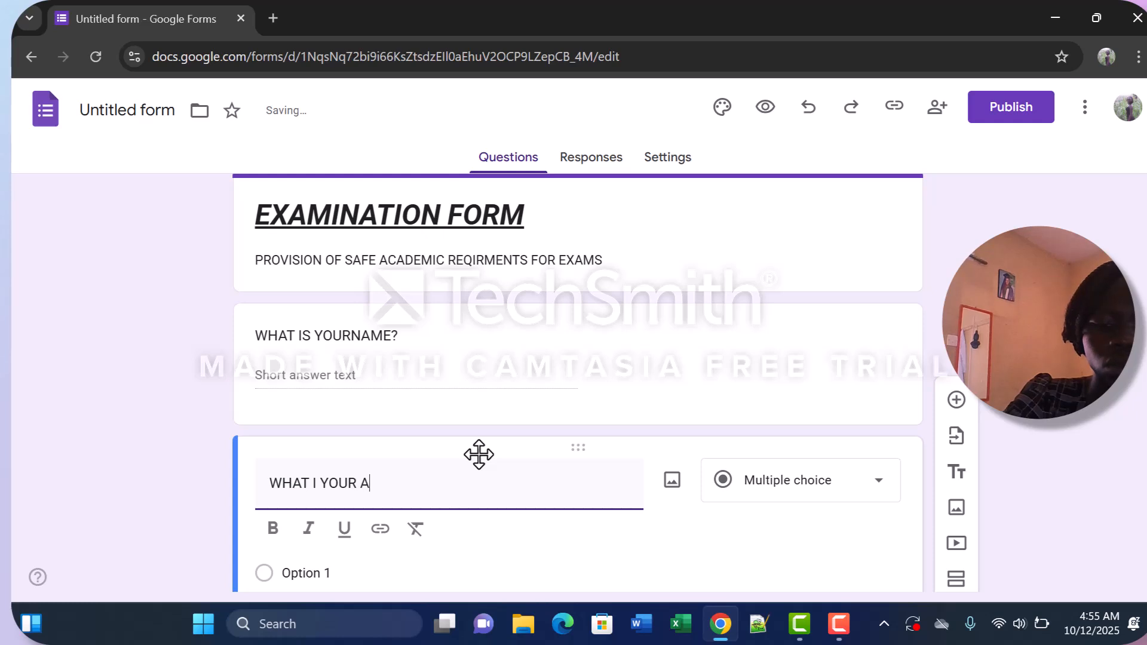
type("GE")
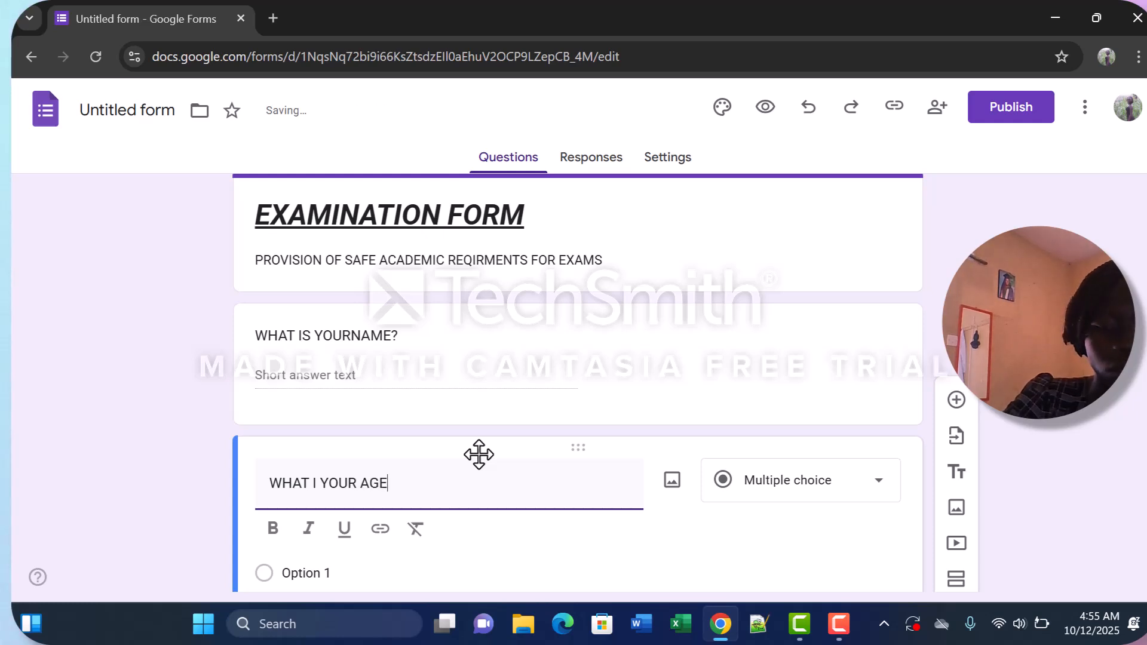
type("?")
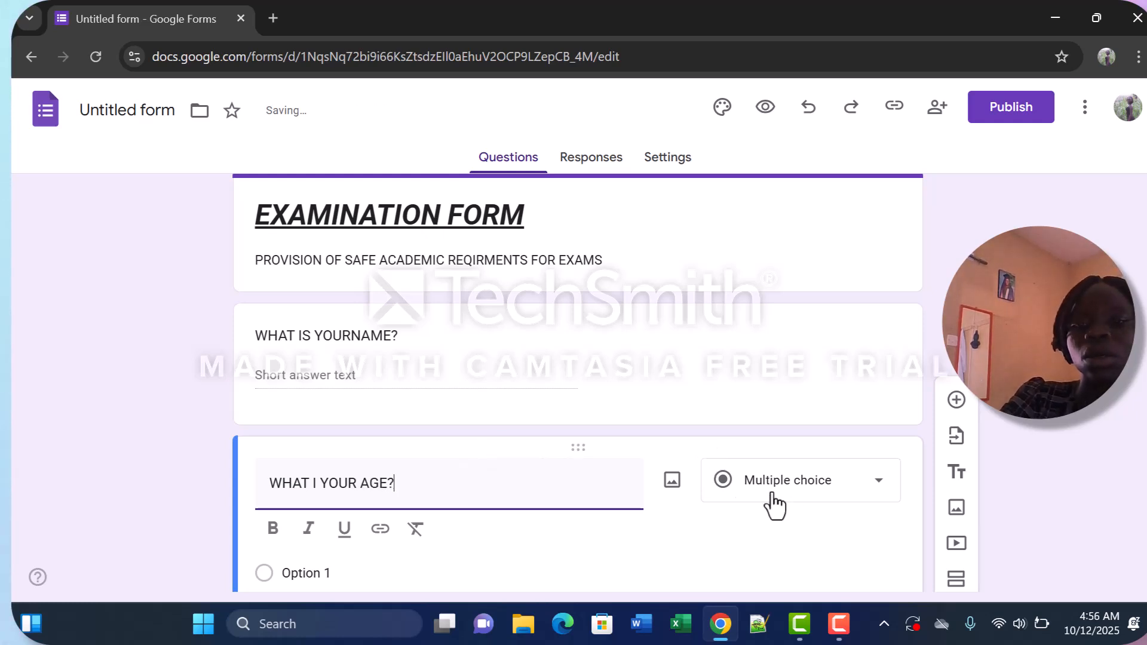
left_click(878, 491)
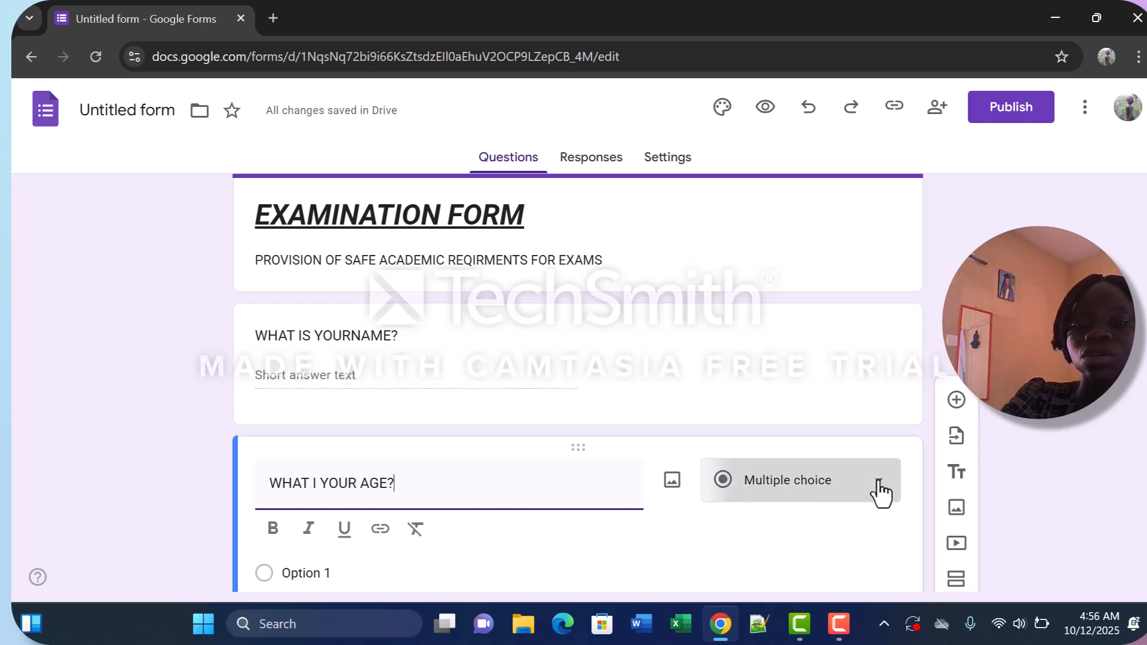
left_click(831, 134)
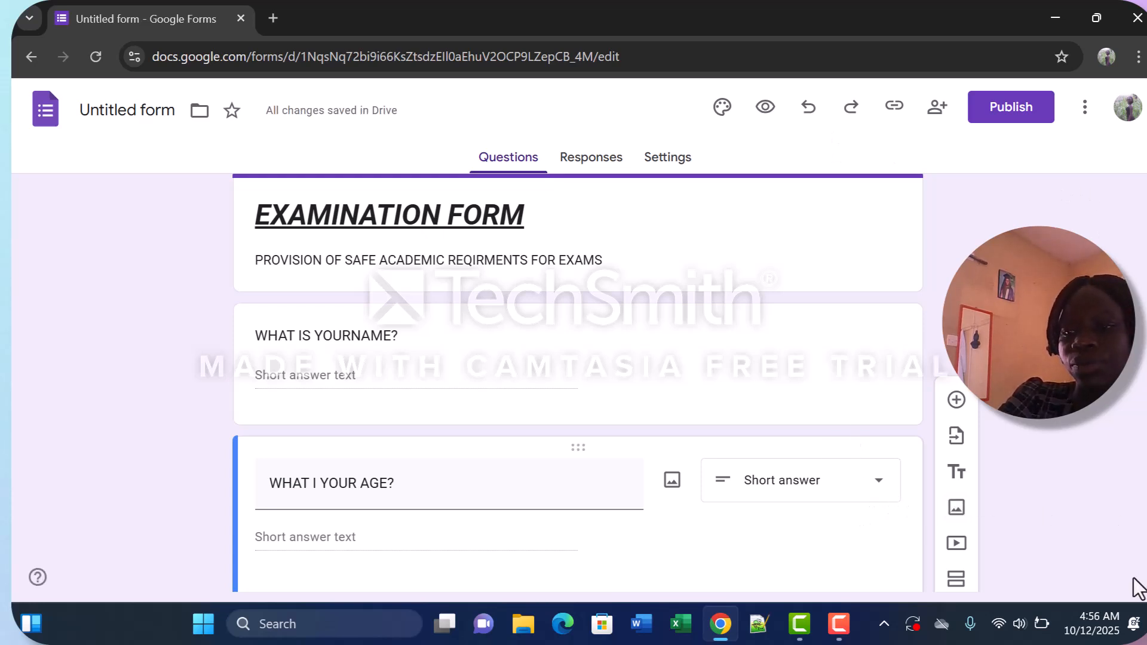
Add a third question reading WHAT ARE YOUR EMAILS? and set its answer type to Short answer.
scroll(578, 382, "down", 2)
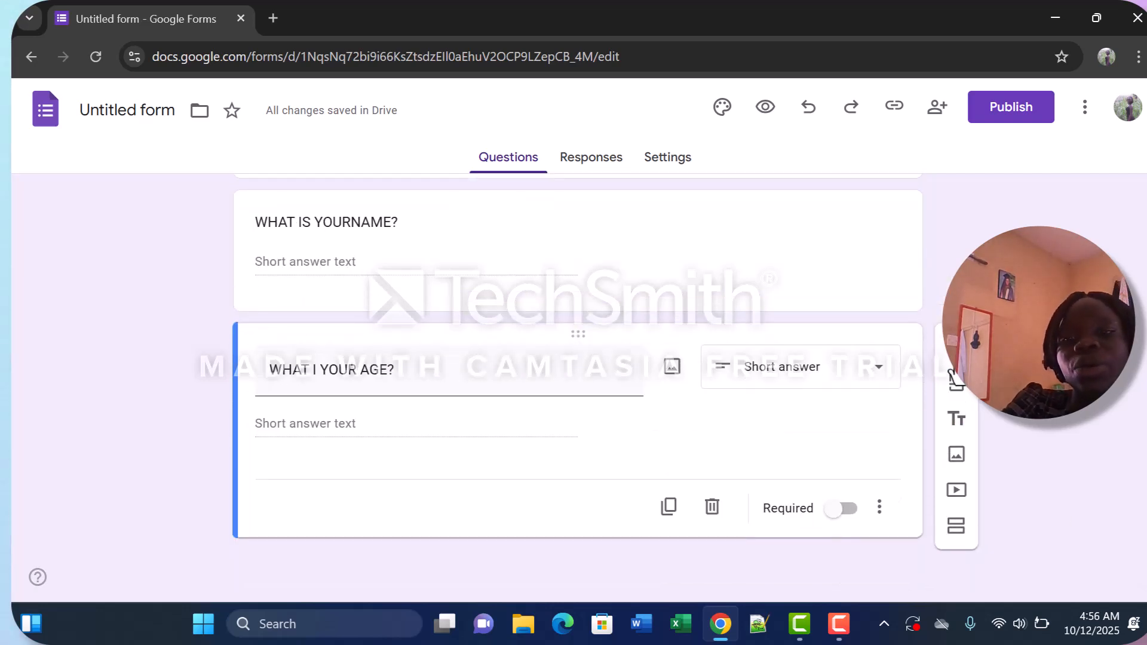
left_click(956, 351)
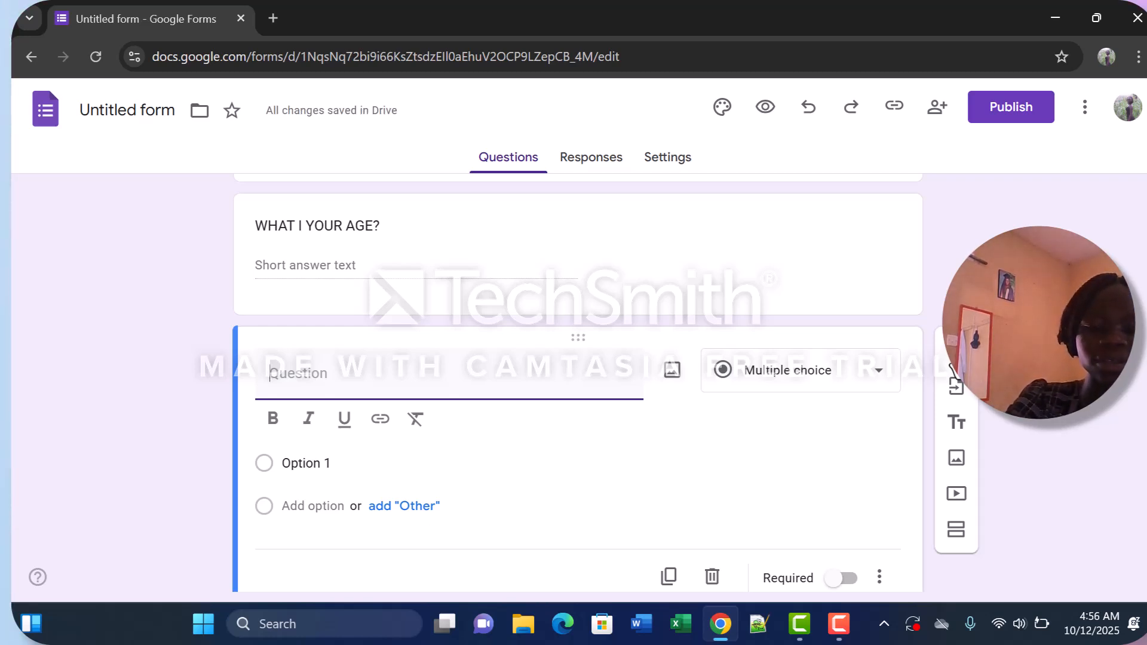
type("WHAT")
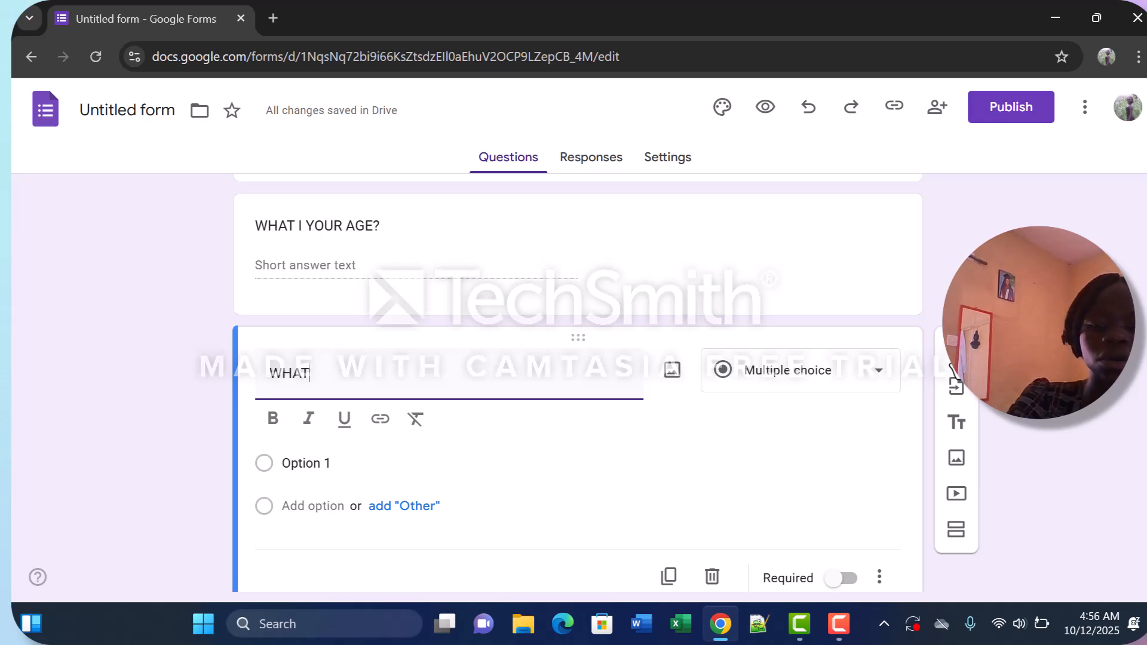
type(" ARE YOUR")
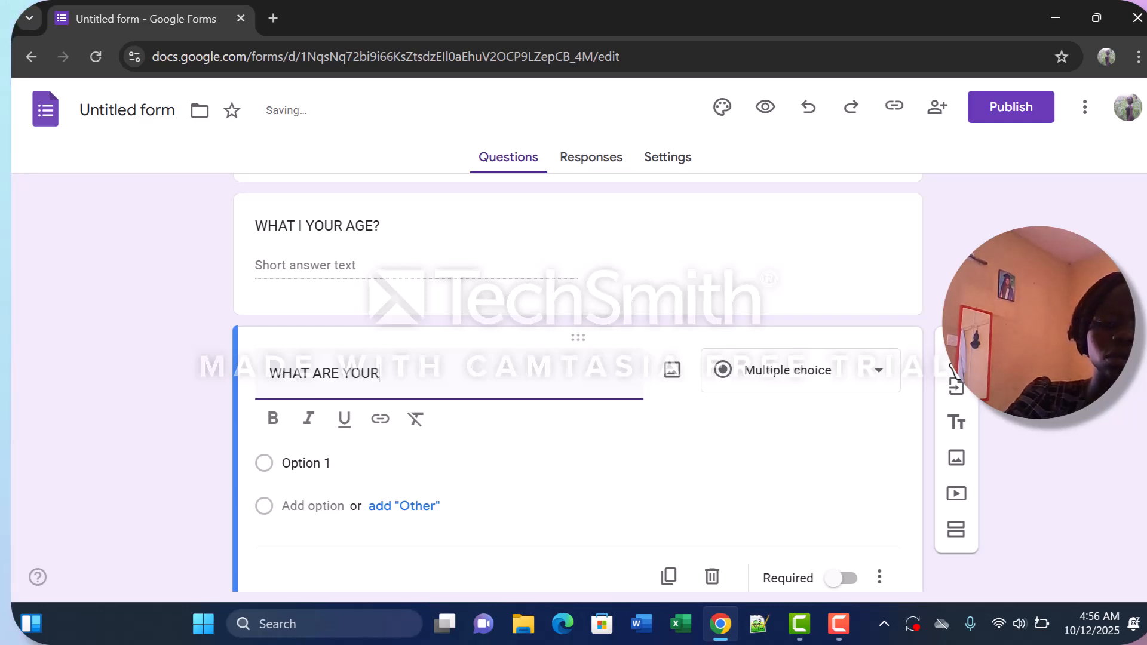
type(" EMAIL")
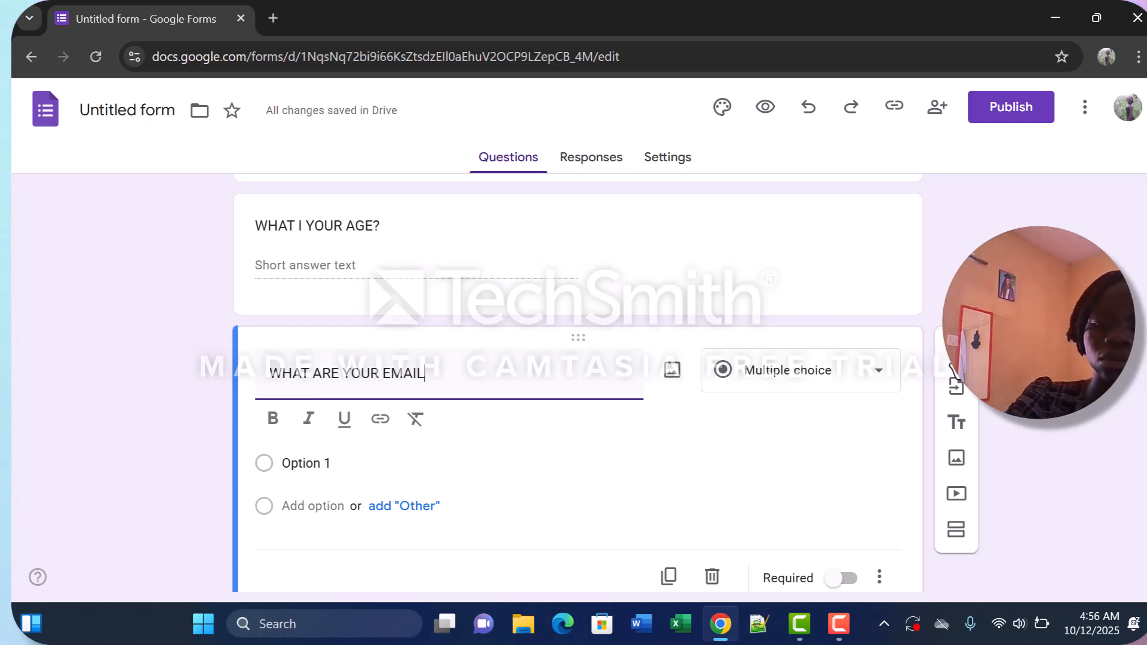
type("A")
key("BackSpace")
type("S")
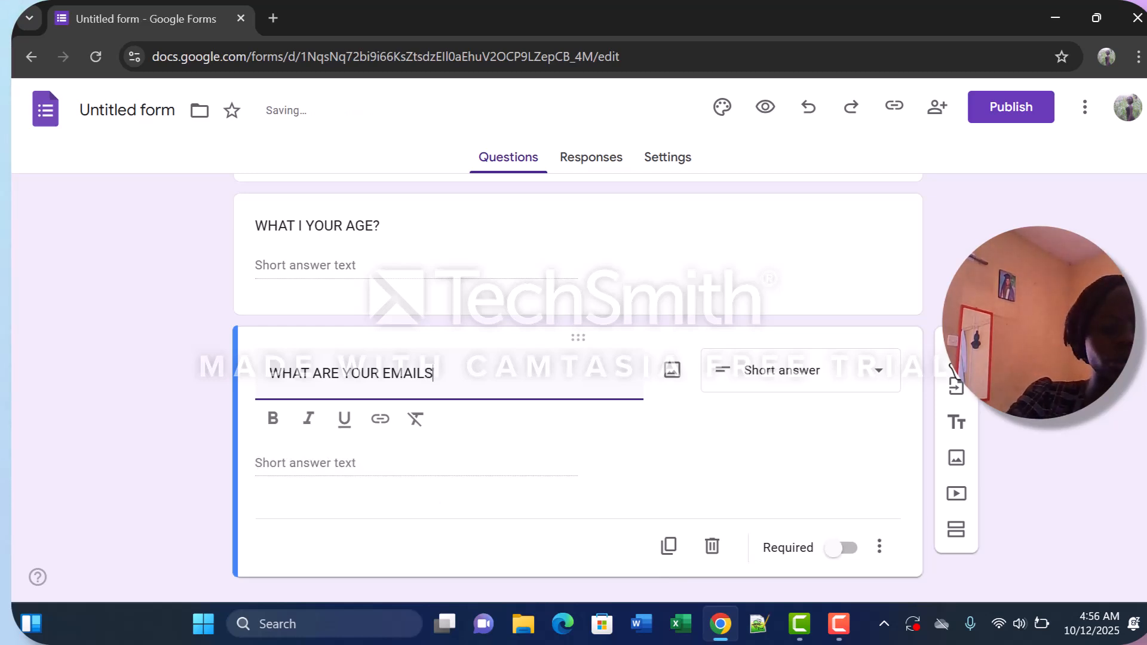
type("?")
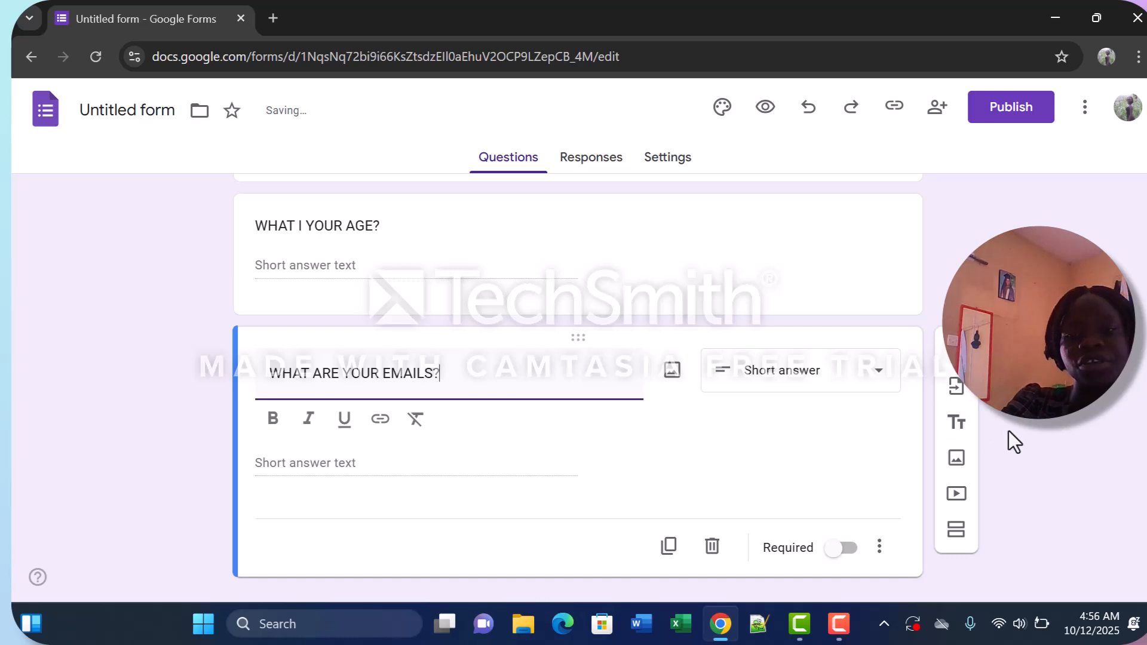
left_click(878, 380)
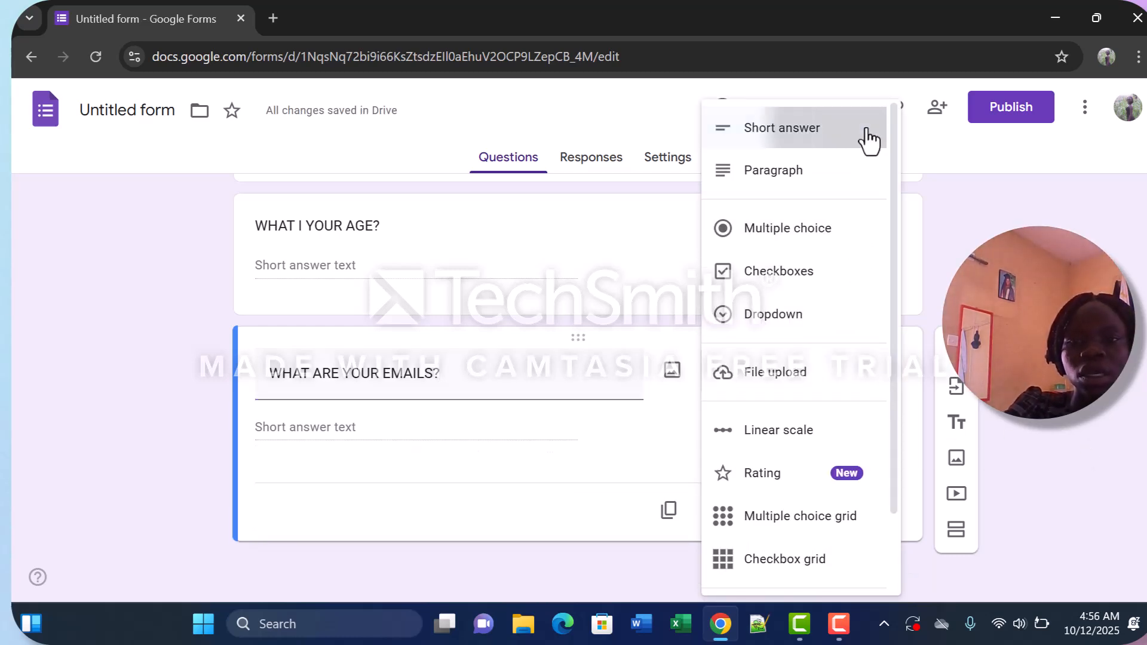
left_click(868, 143)
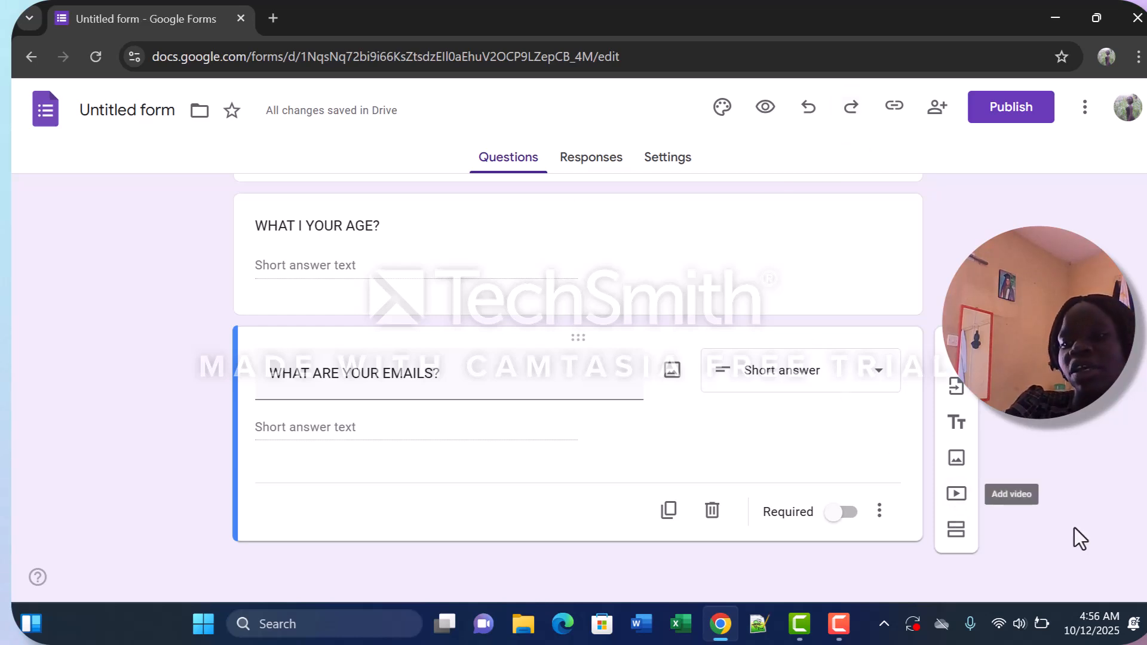
Add a fourth question below the WHAT ARE YOUR EMAILS? question.
scroll(1144, 589, "down", 1)
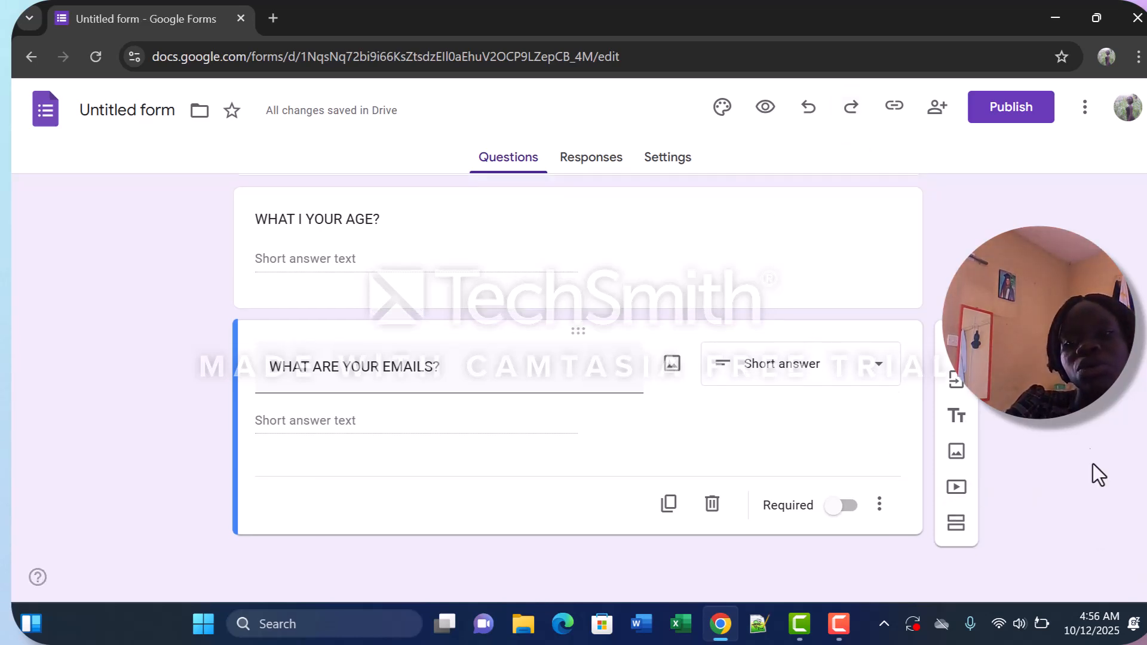
left_click(954, 365)
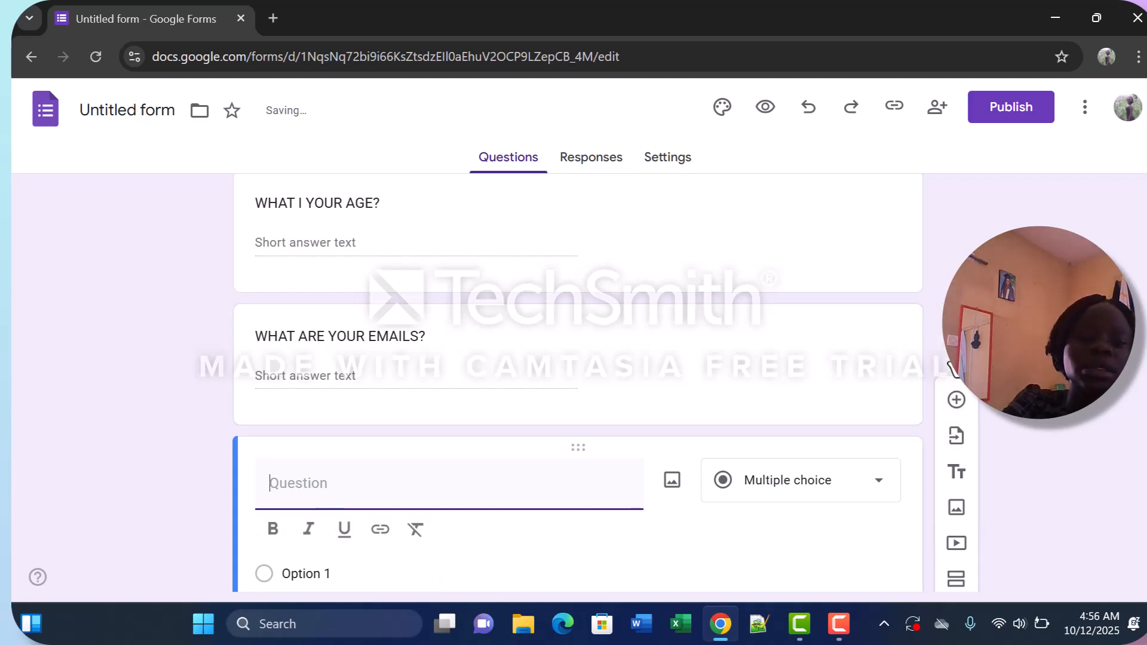
type("IL")
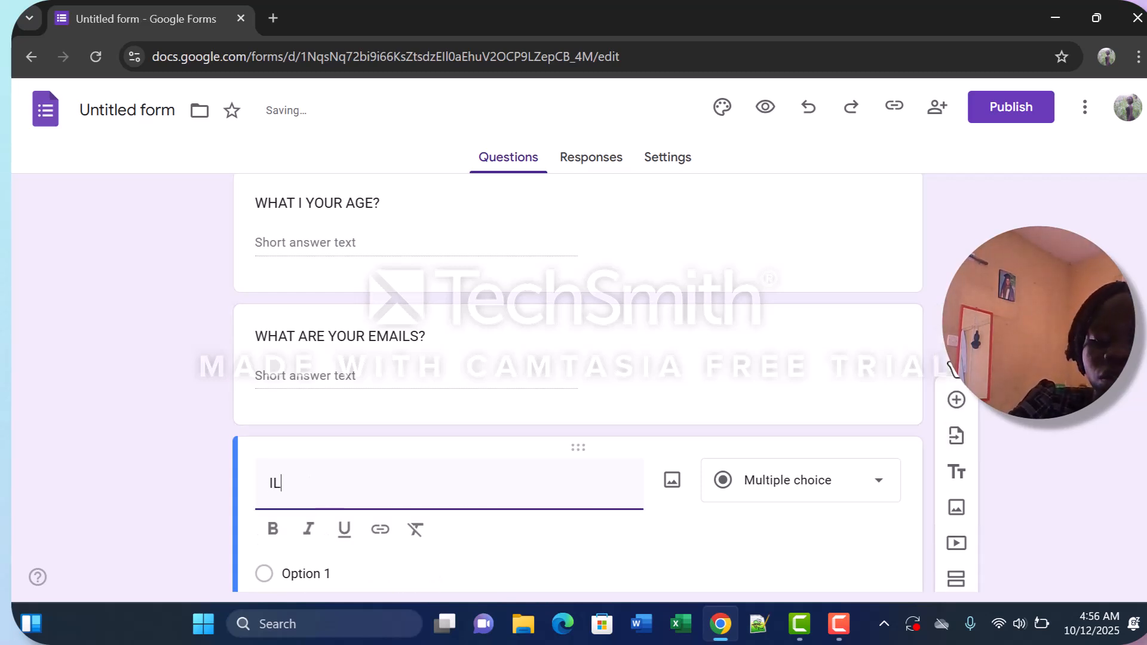
type("STRATE")
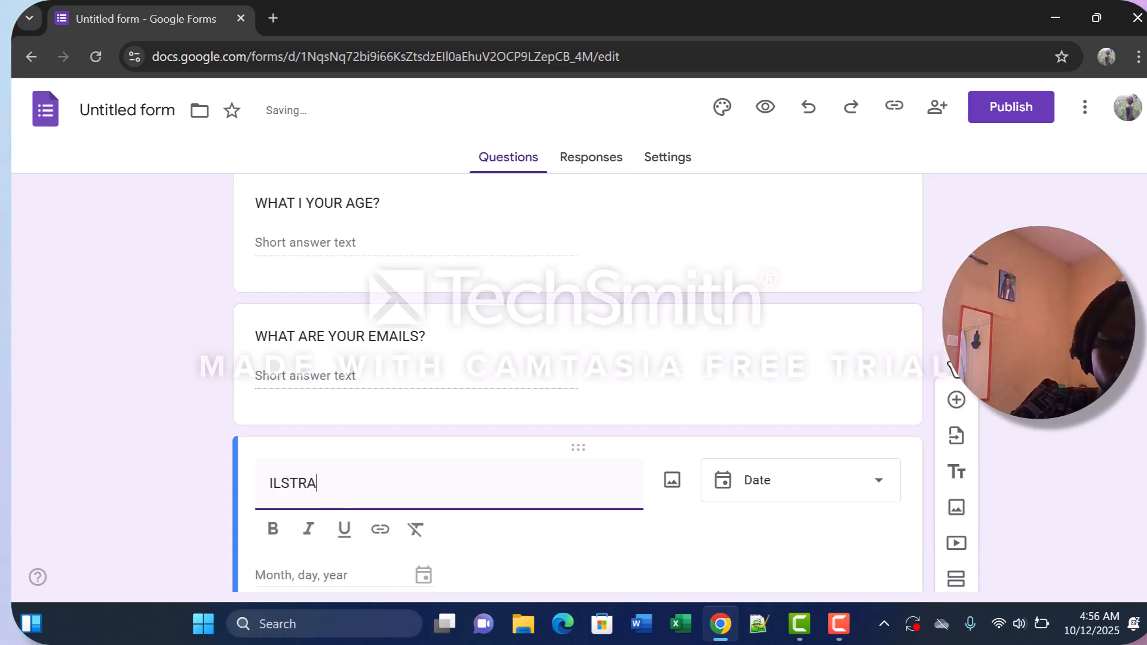
key("BackSpace")
key("BackSpace")
key("BackSpace")
key("BackSpace")
key("BackSpace")
key("BackSpace")
key("BackSpace")
key("BackSpace")
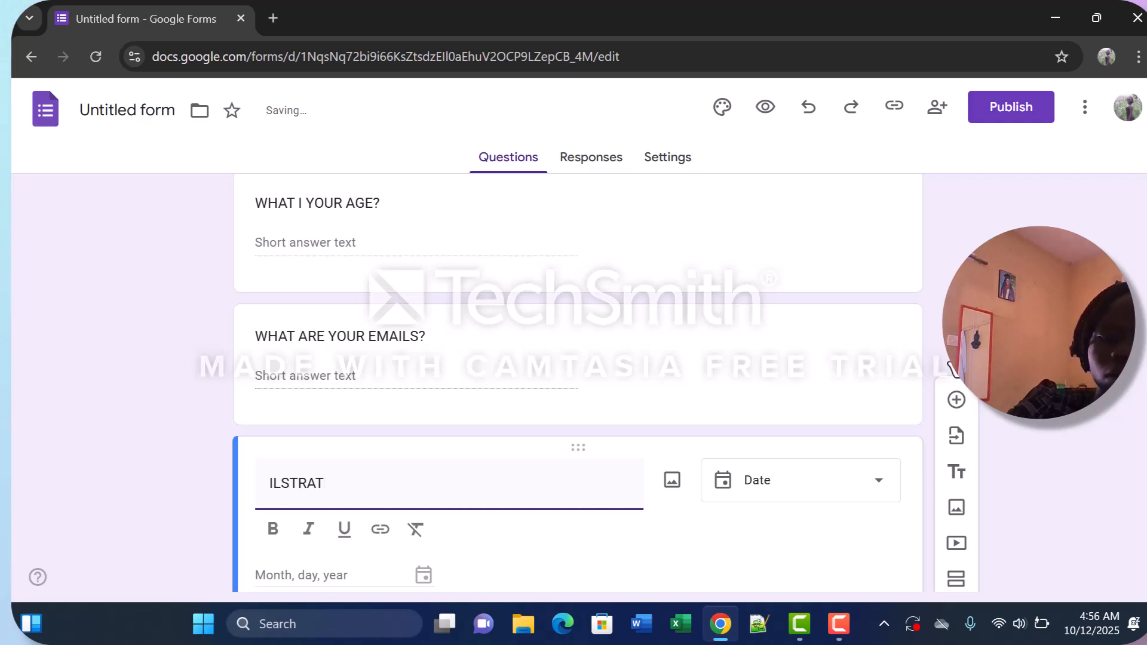
Enter GIVEAN OVER VIEW F YOUR COURSE WALK THROUGH THE SEMESTER MOVE. as the fourth question's text.
type("GI")
type("E")
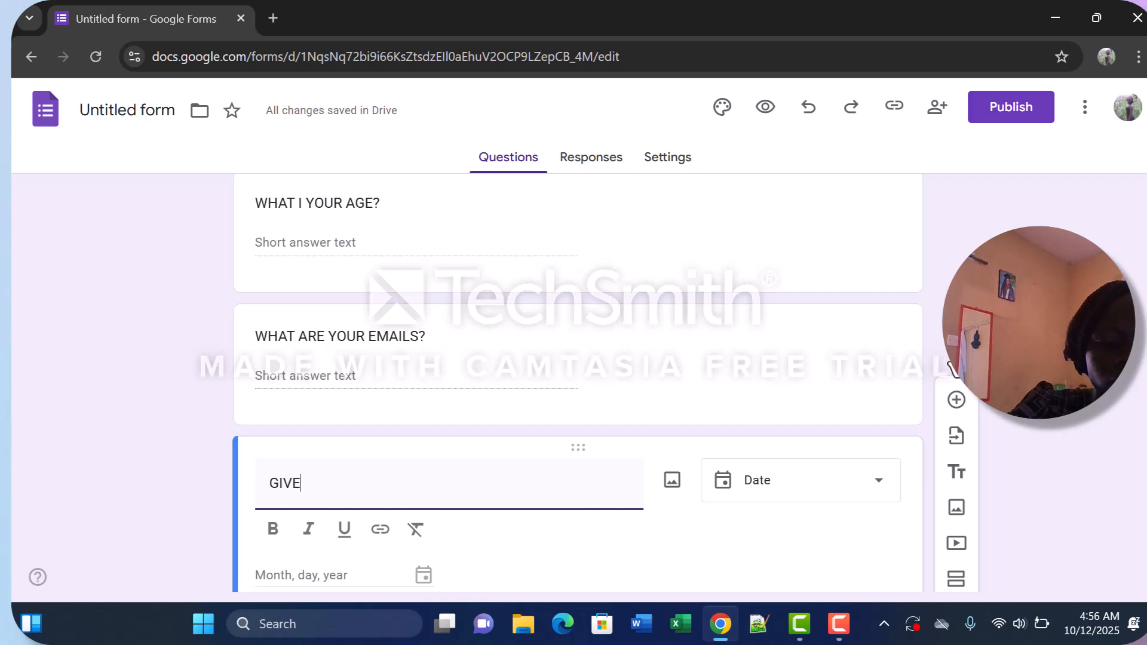
type("AN OVER VI")
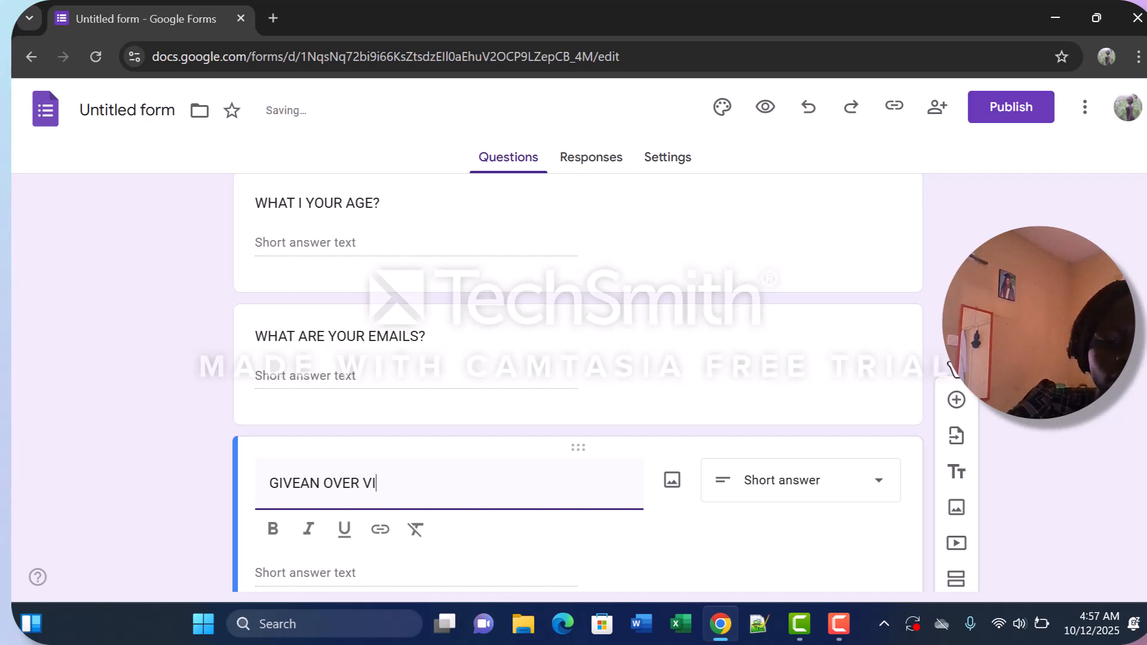
type("EW ")
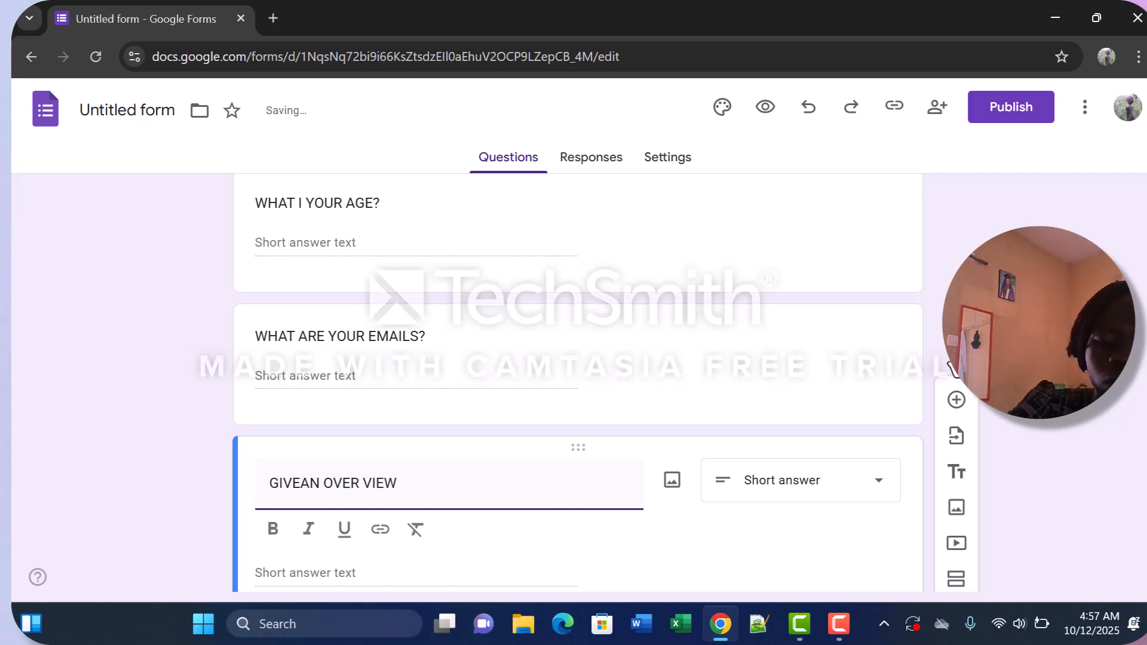
type("F YOUR COURSE")
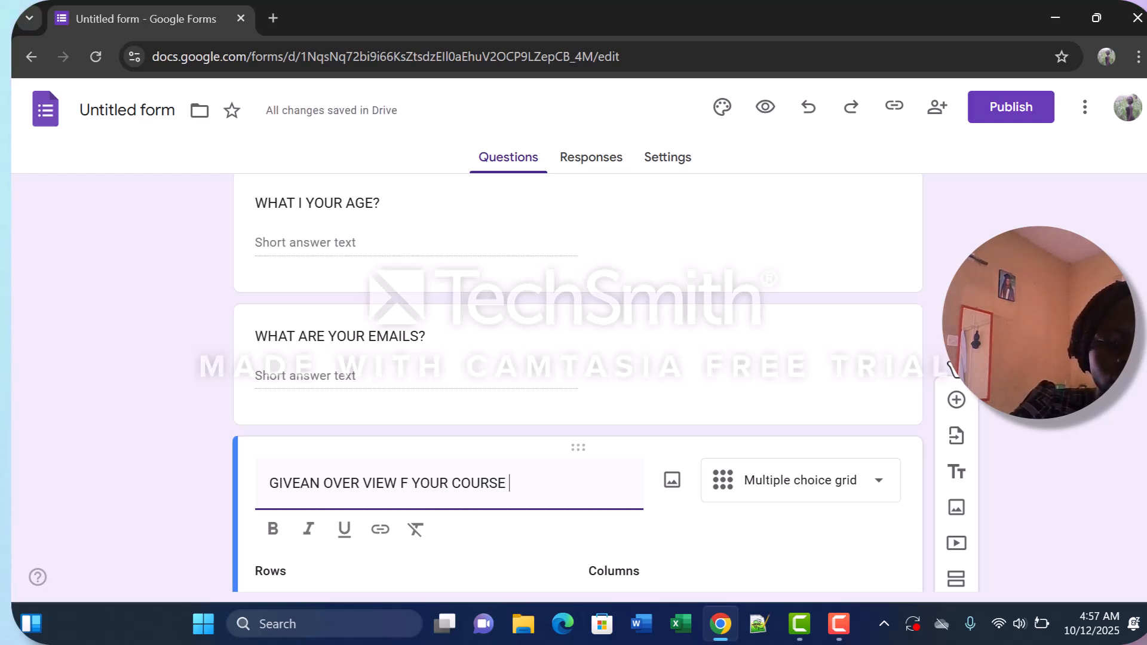
type(" WL")
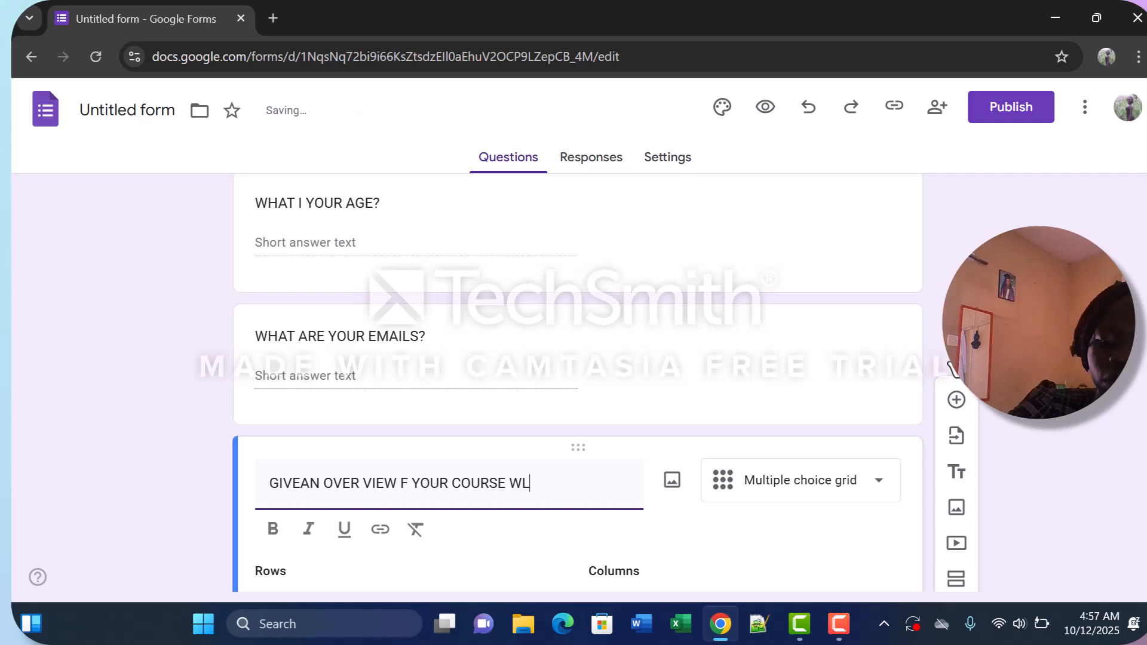
type("K")
key("BackSpace")
key("BackSpace")
key("BackSpace")
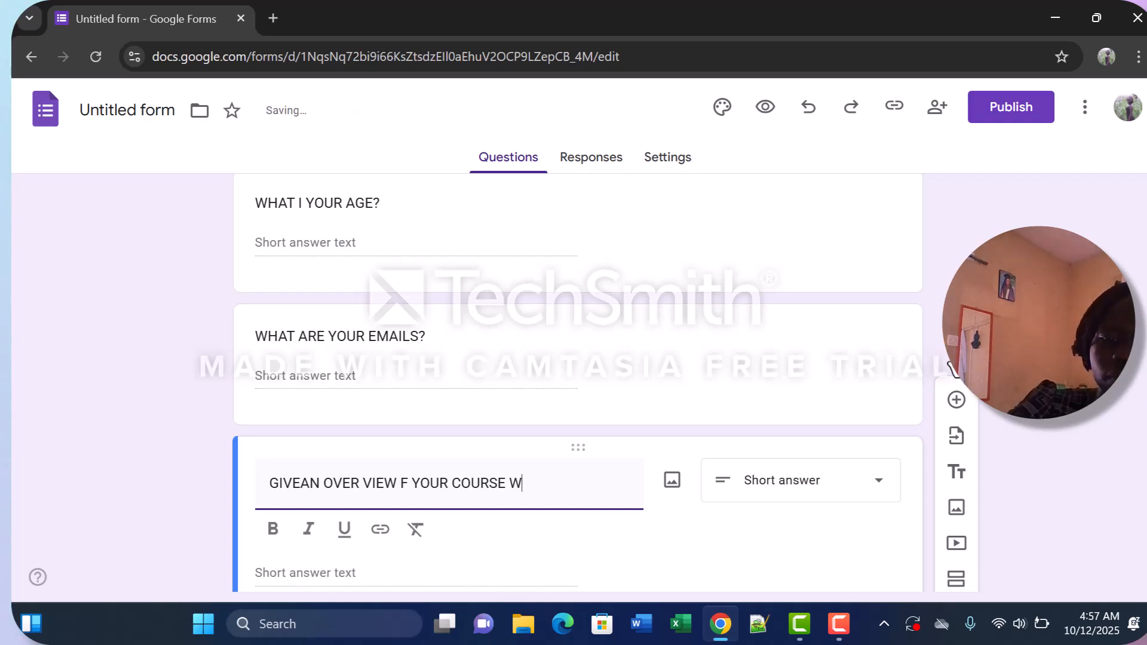
type("WA")
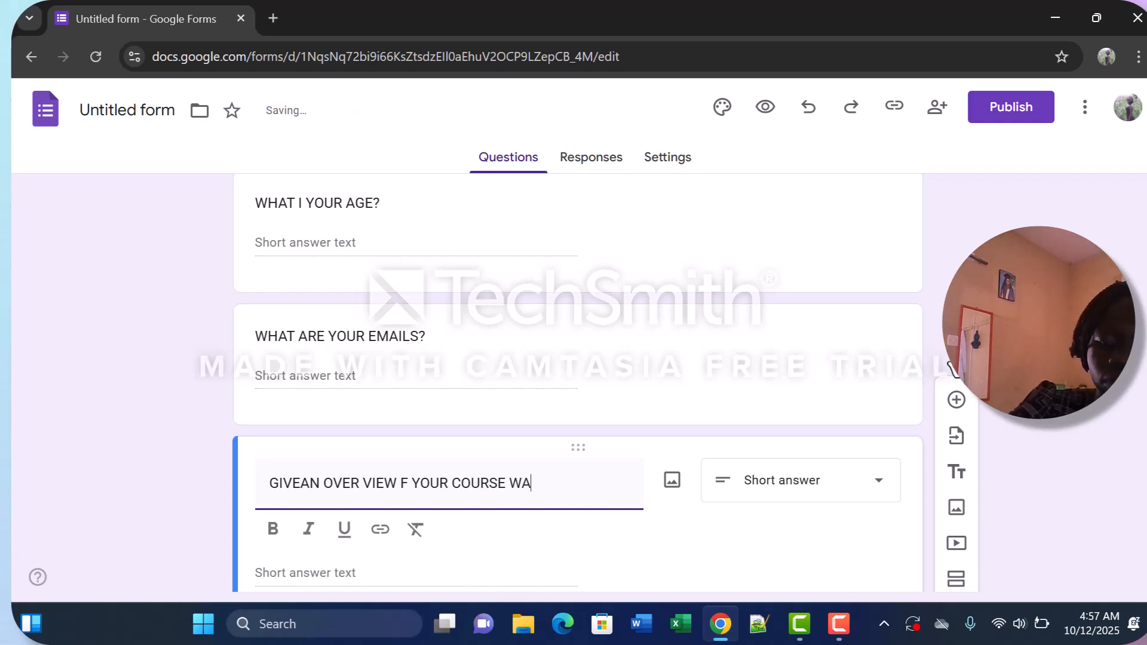
type("LK T")
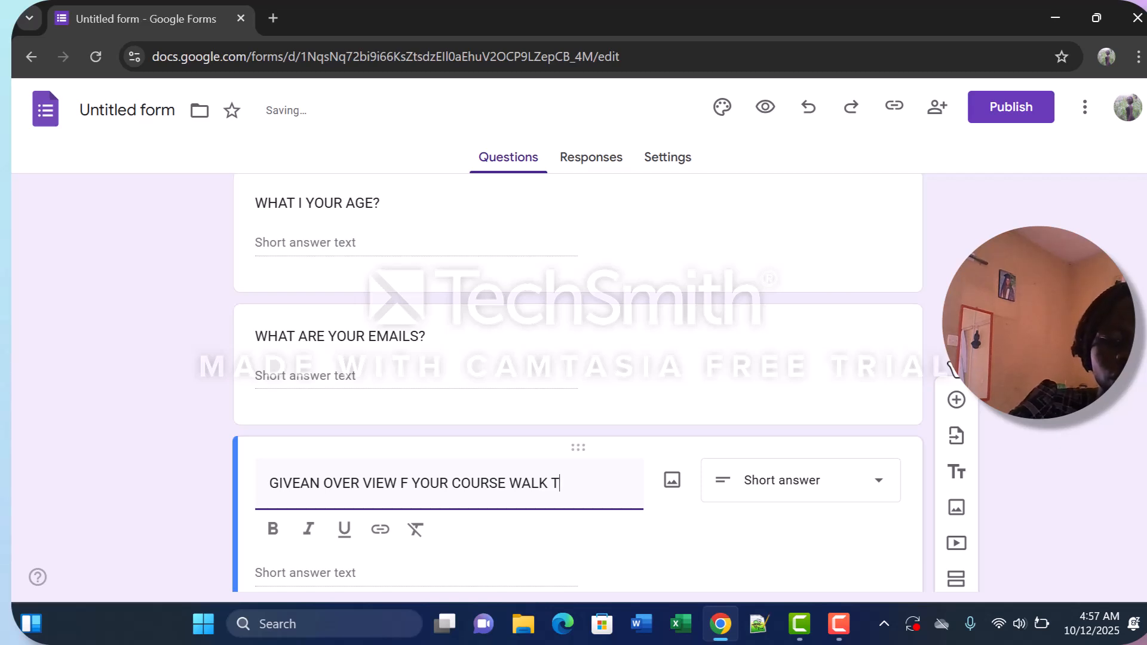
type("HROUGH")
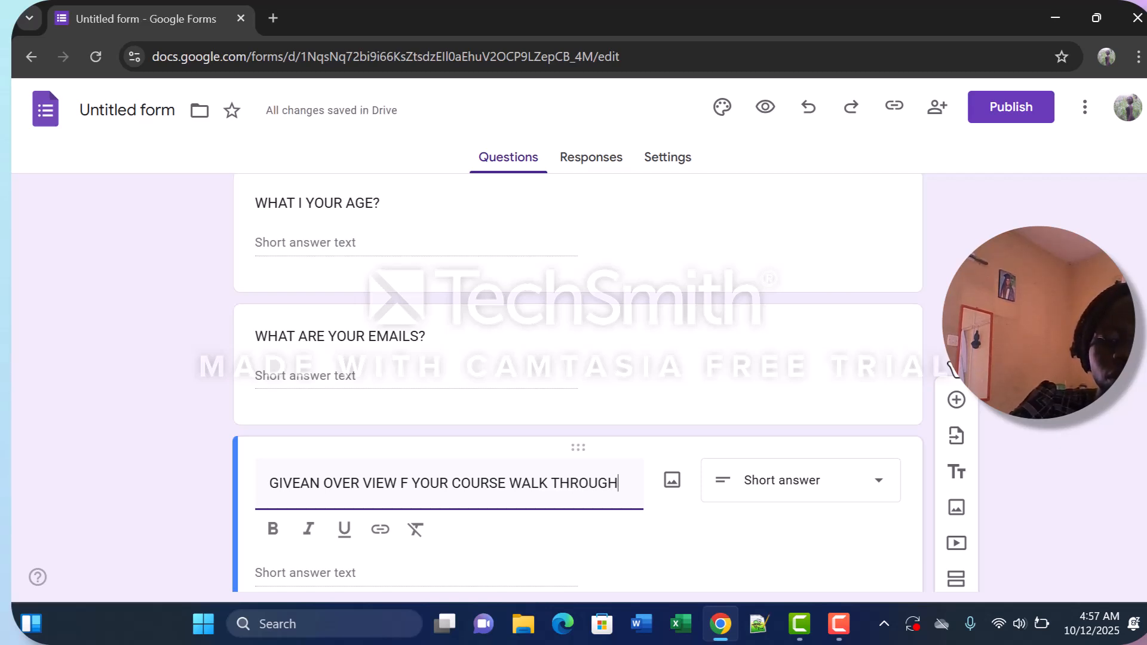
type(" THESEMES")
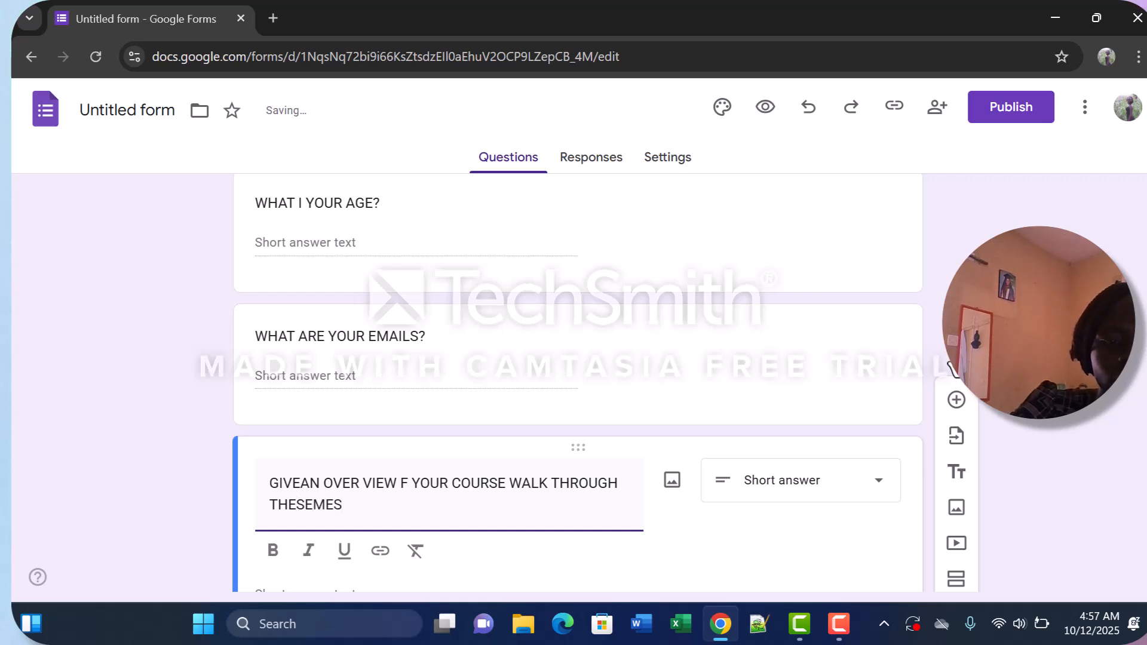
key("BackSpace")
key("BackSpace")
key("BackSpace")
key("BackSpace")
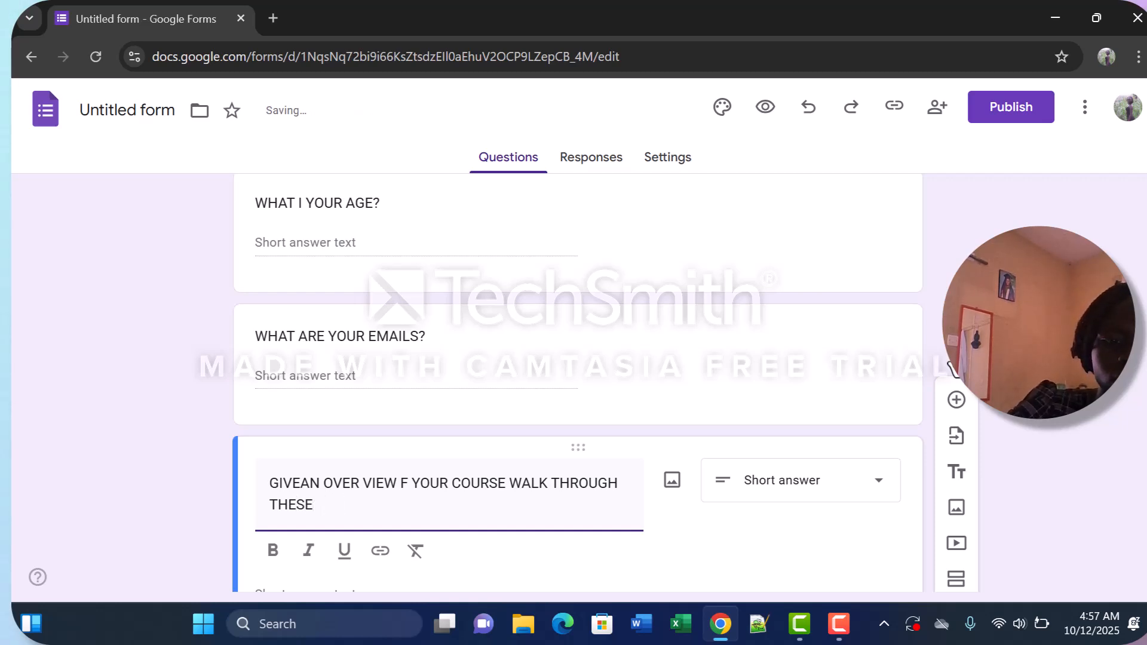
key("BackSpace")
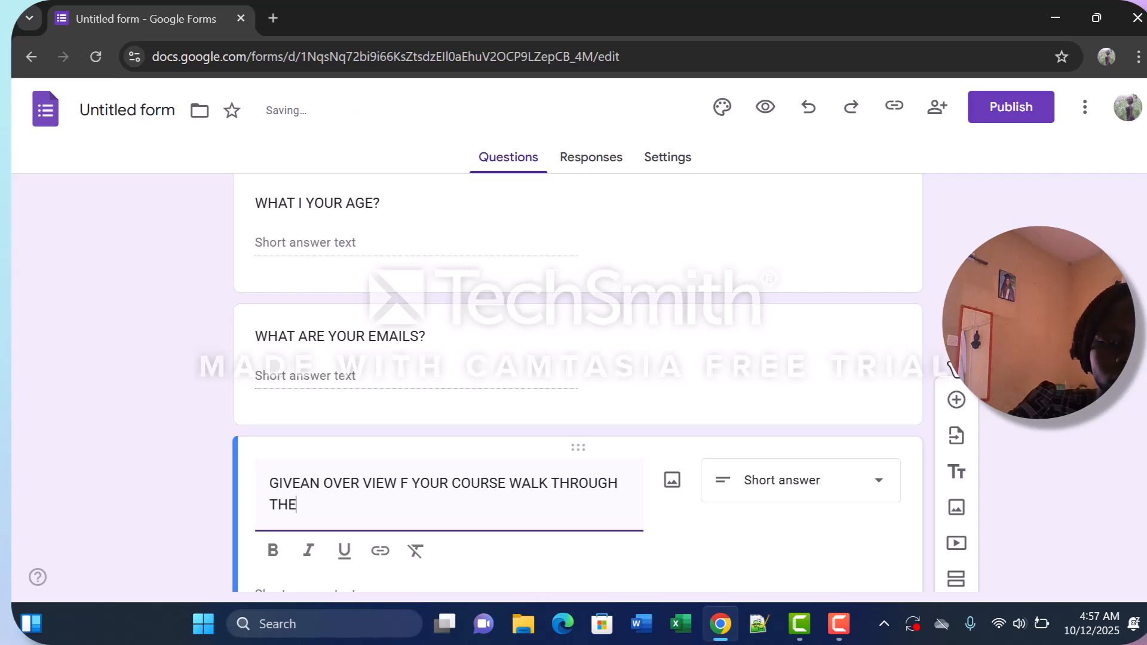
type("S")
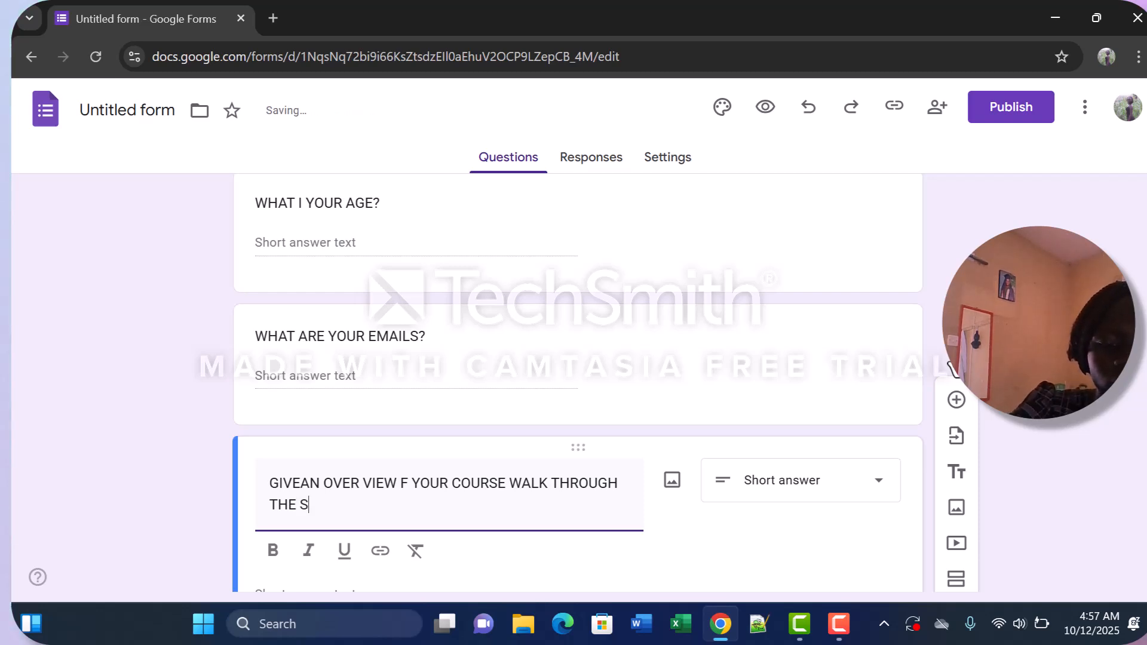
type("EMESTER")
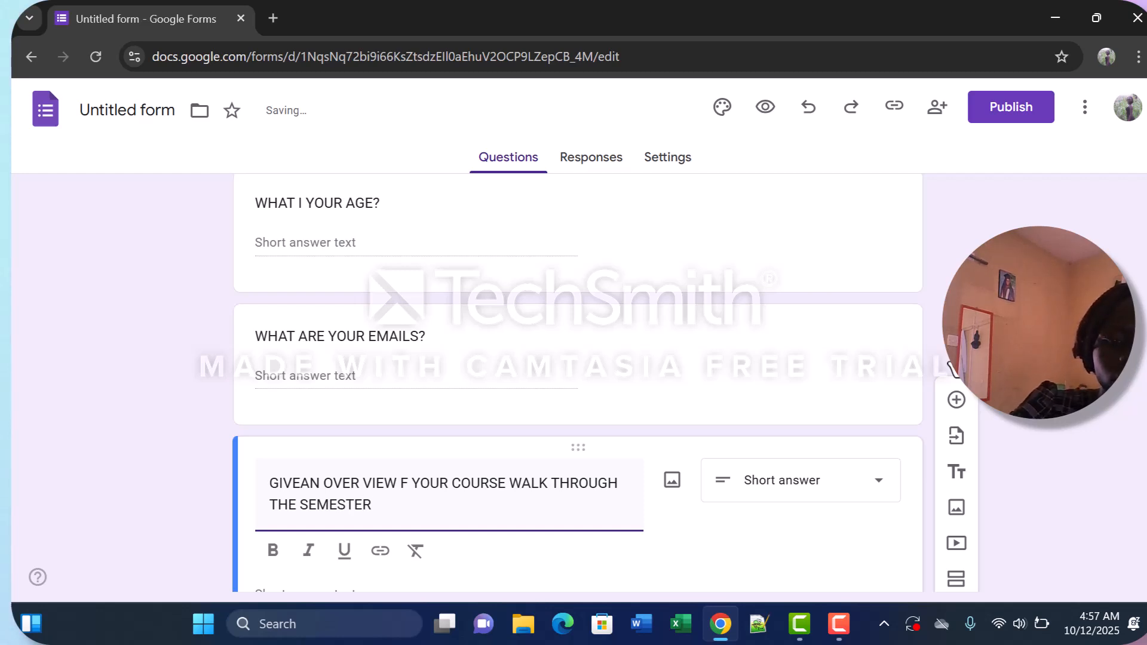
type(" MOVE")
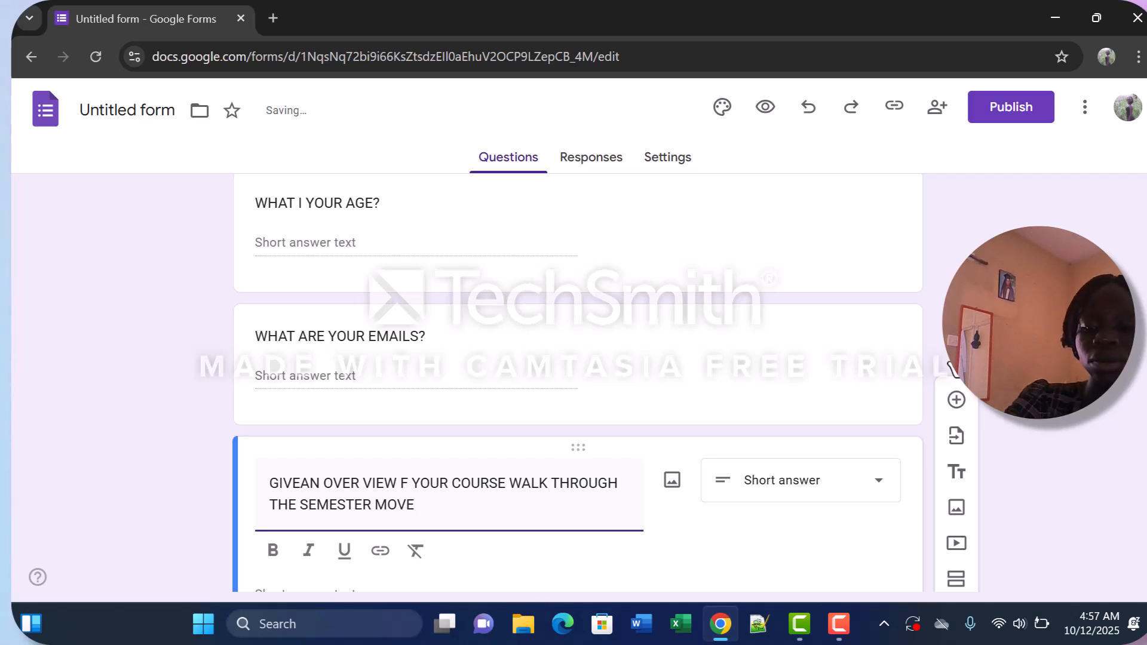
type(".")
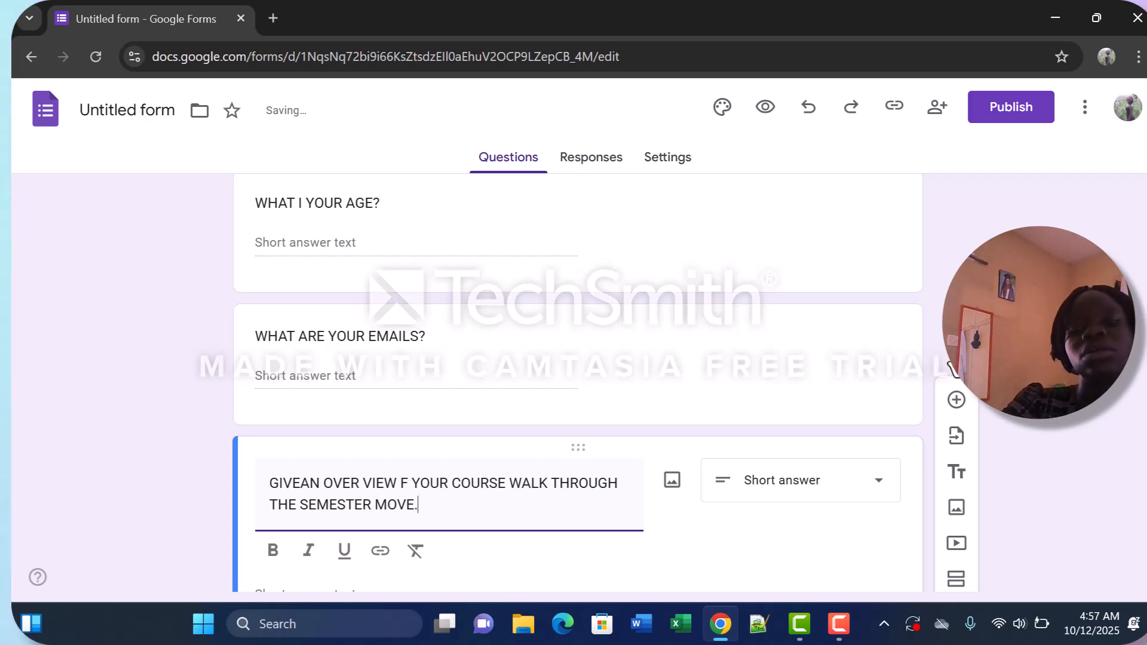
Set the course overview question's answer type to Paragraph and make the question required.
left_click(881, 485)
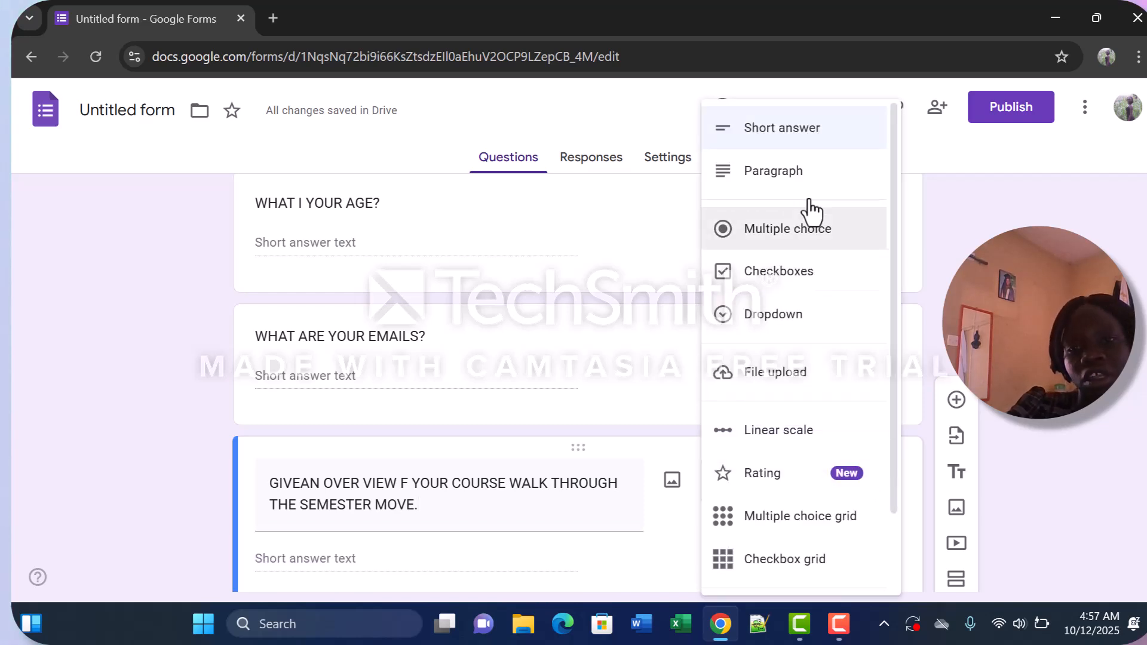
left_click(795, 190)
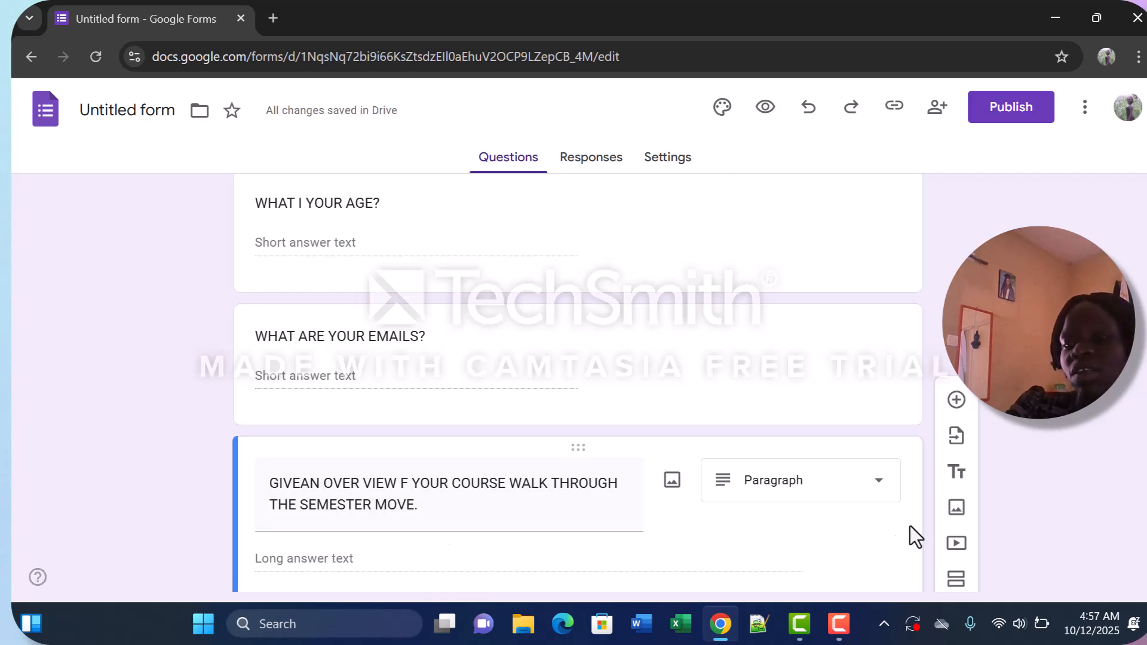
scroll(1143, 585, "down", 2)
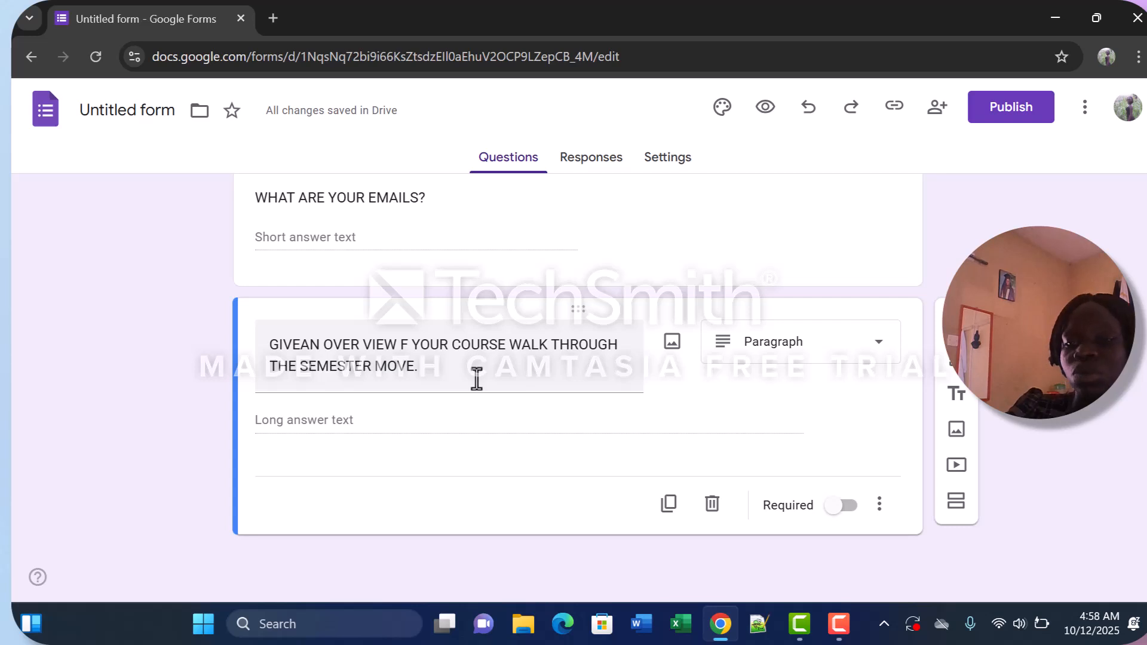
left_click(848, 507)
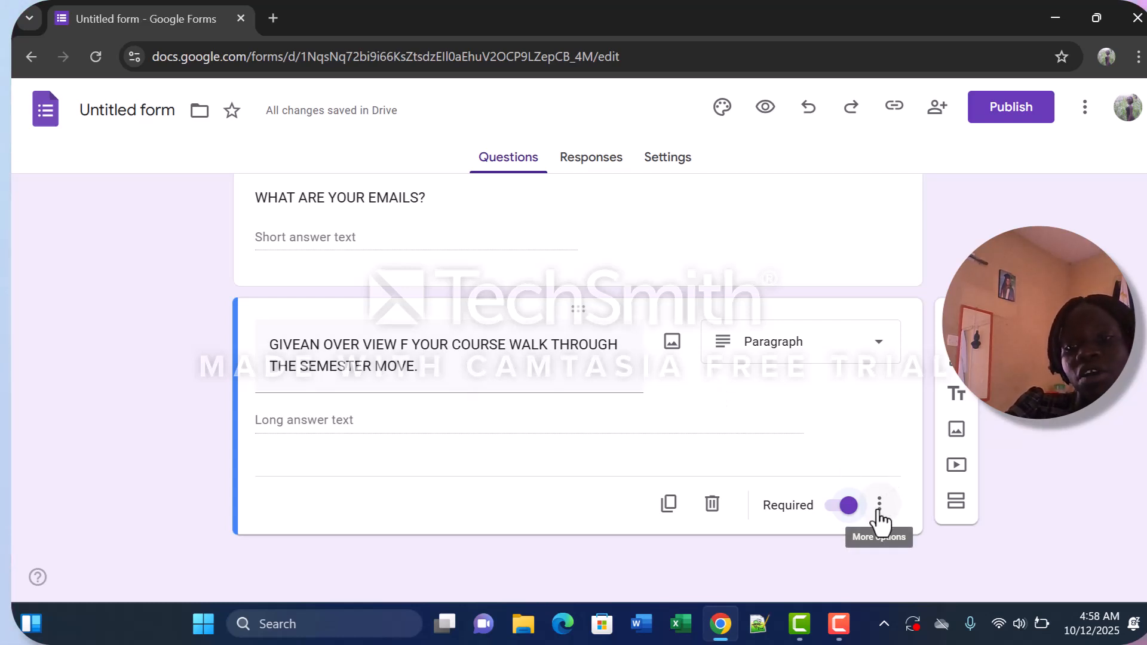
Add a second section to the form after the course overview question.
left_click(956, 504)
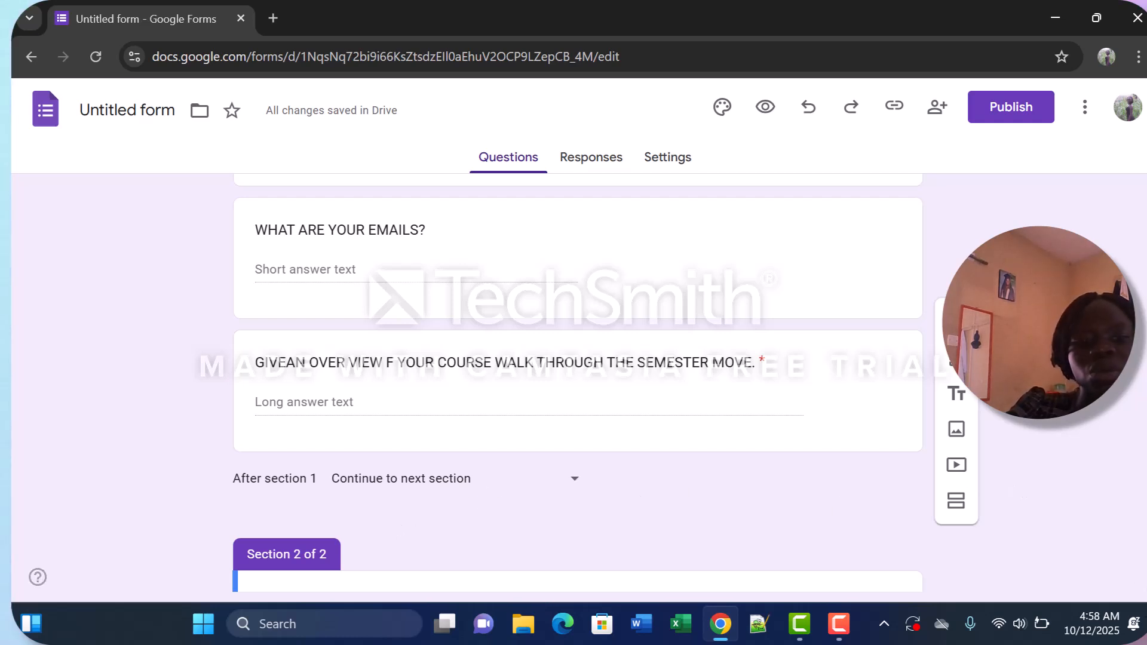
left_click_drag(980, 256, 363, 563)
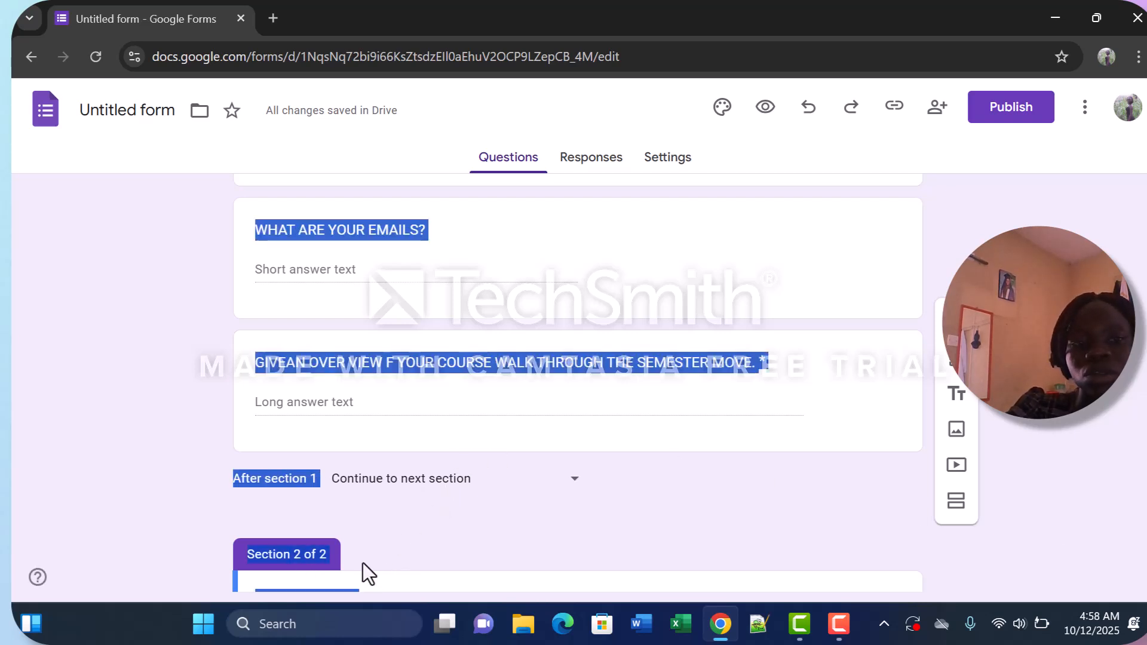
left_click(363, 563)
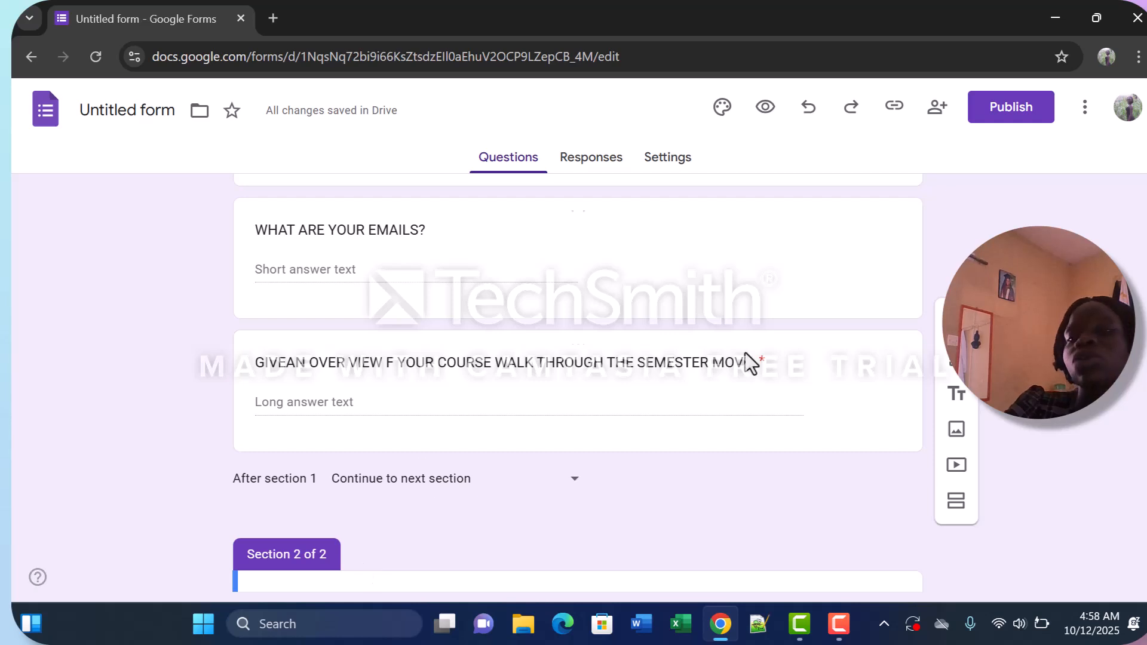
Look through the form's responses, its settings and defaults, and the theme options.
left_click(603, 166)
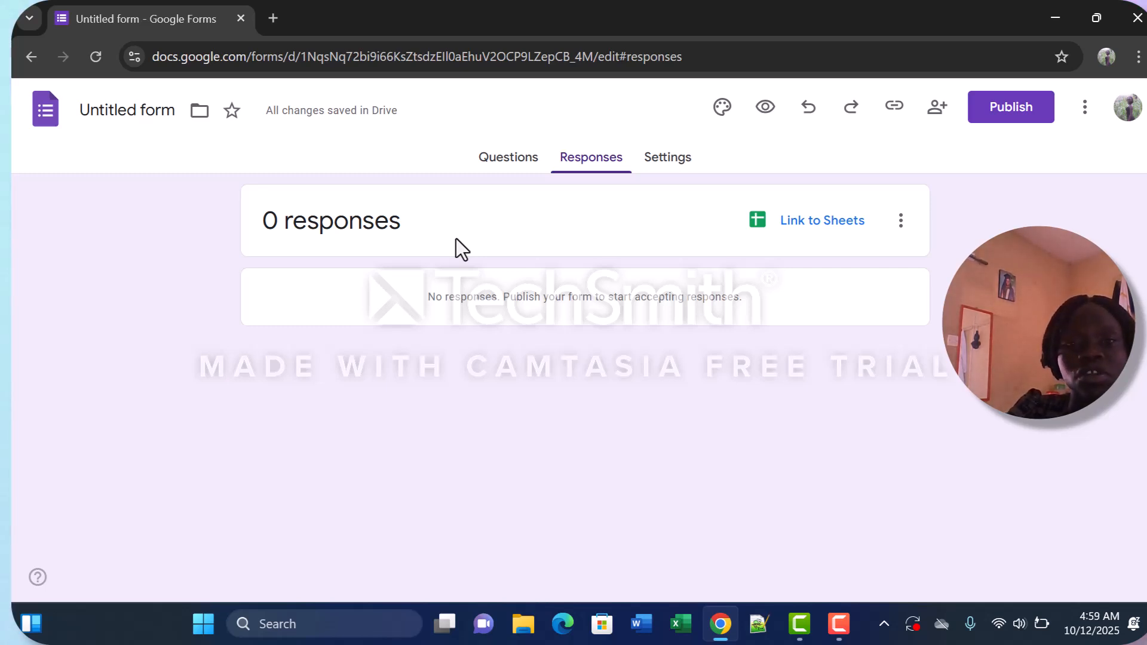
left_click(685, 169)
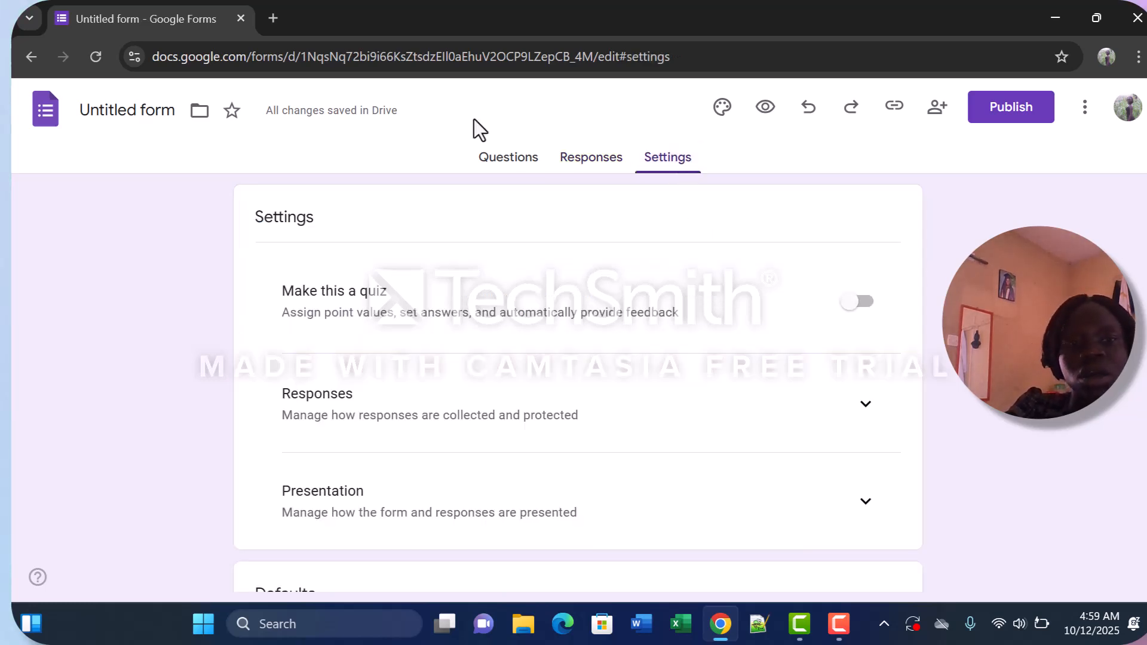
scroll(410, 512, "down", 5)
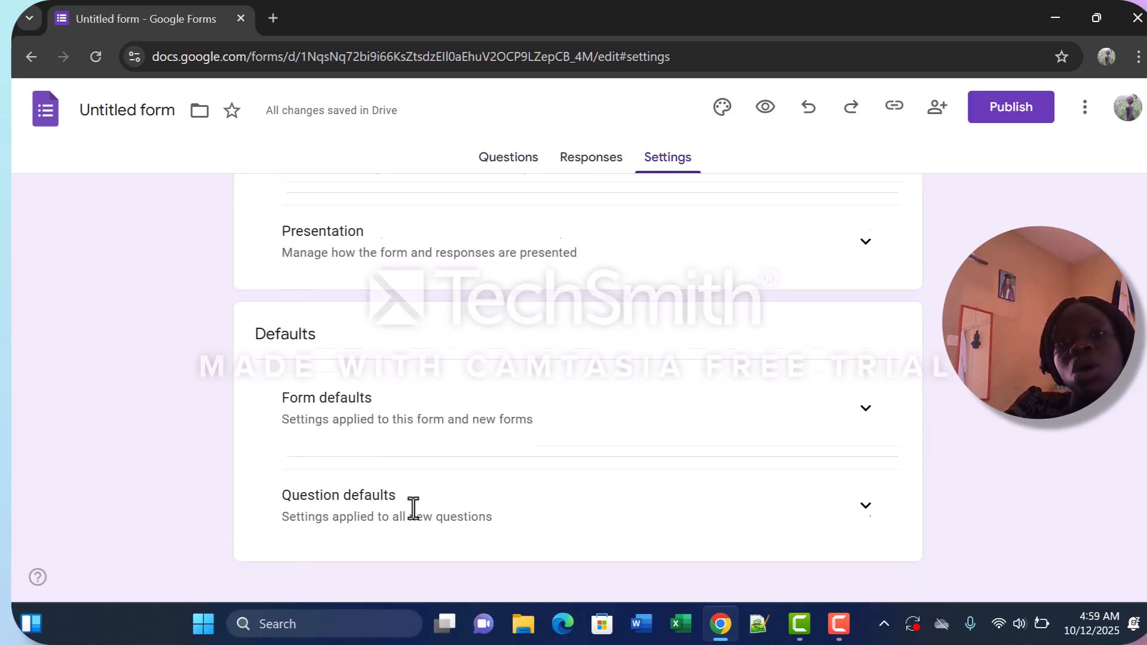
left_click(722, 107)
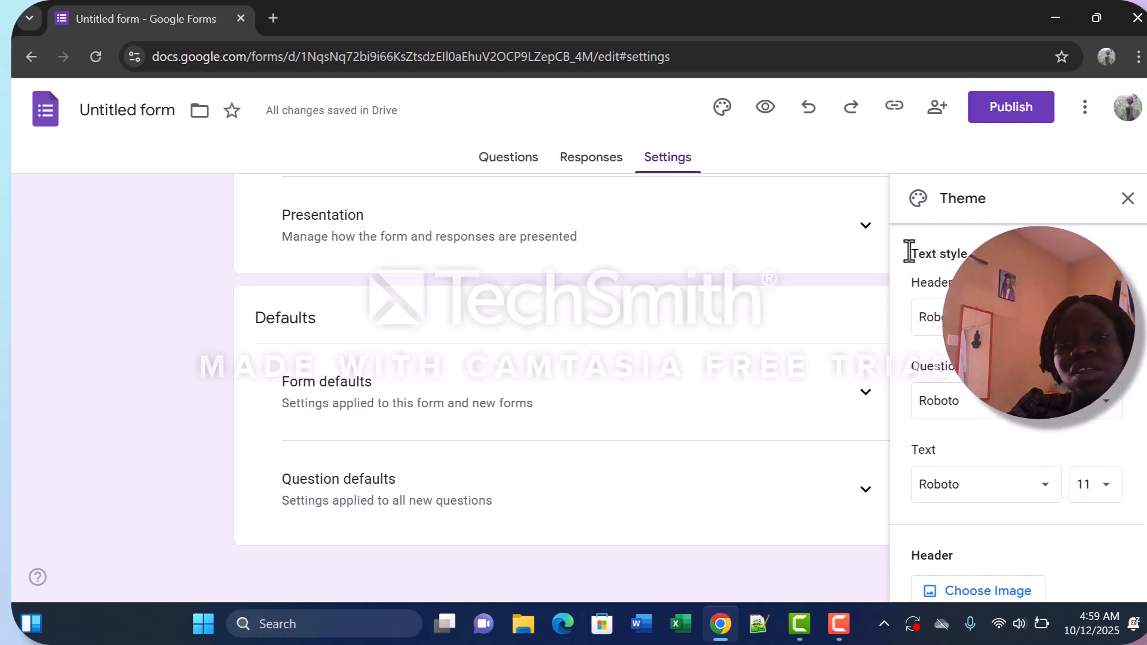
Preview the examination form and review its questions down to the end of the first section.
left_click(765, 110)
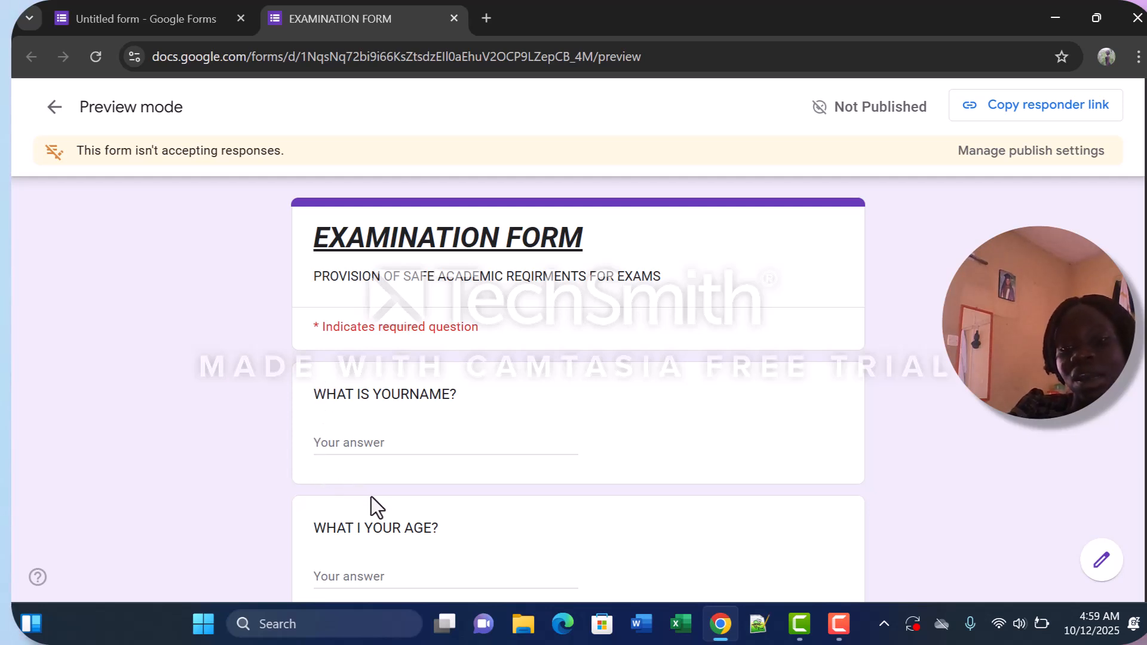
left_click_drag(353, 572, 335, 412)
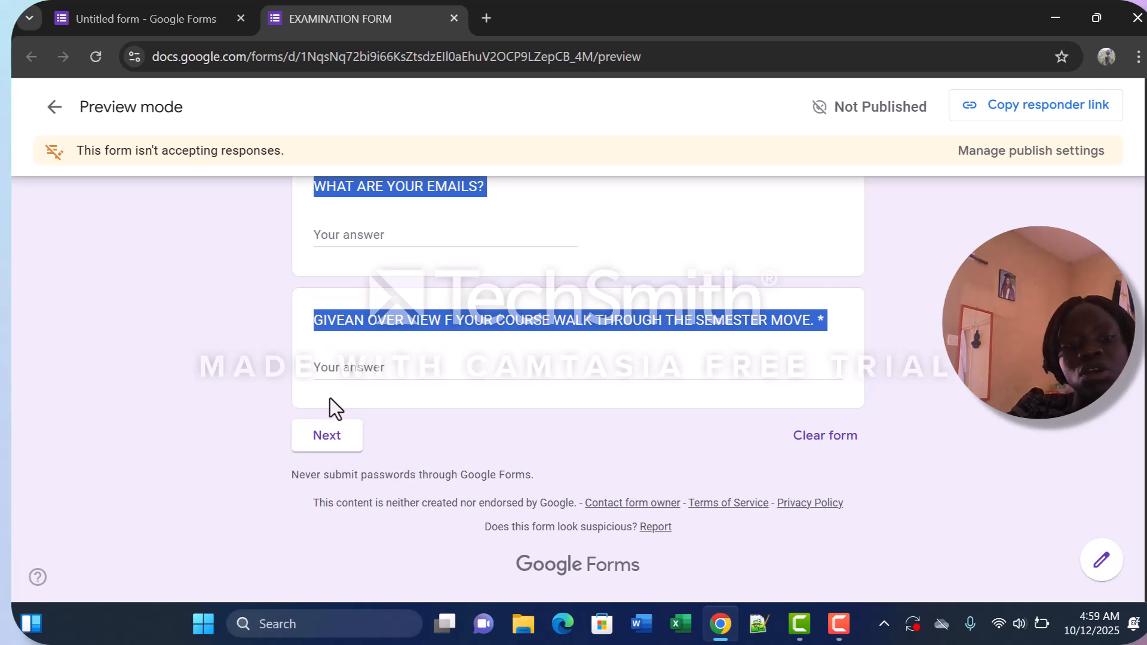